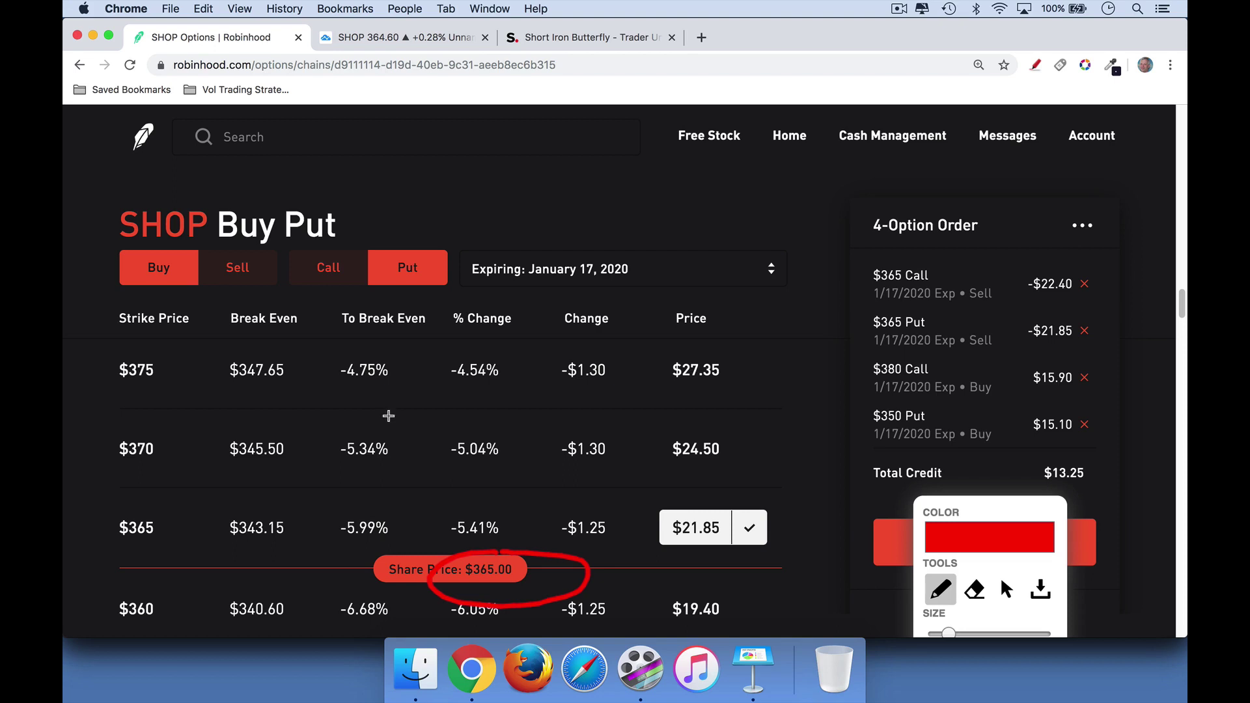
Mark the two sold $365 legs in the 4-option order, underlining their Sell labels and their -$22.40 and -$21.85 prices in red
{"action": "left_click_drag", "start_coordinate": [970, 303], "coordinate": [999, 303]}
{"action": "left_click_drag", "start_coordinate": [835, 276], "coordinate": [858, 275]}
{"action": "left_click_drag", "start_coordinate": [972, 353], "coordinate": [996, 352]}
{"action": "left_click_drag", "start_coordinate": [834, 329], "coordinate": [861, 328]}
{"action": "left_click_drag", "start_coordinate": [1037, 297], "coordinate": [1071, 295]}
{"action": "left_click_drag", "start_coordinate": [1041, 346], "coordinate": [1065, 346]}
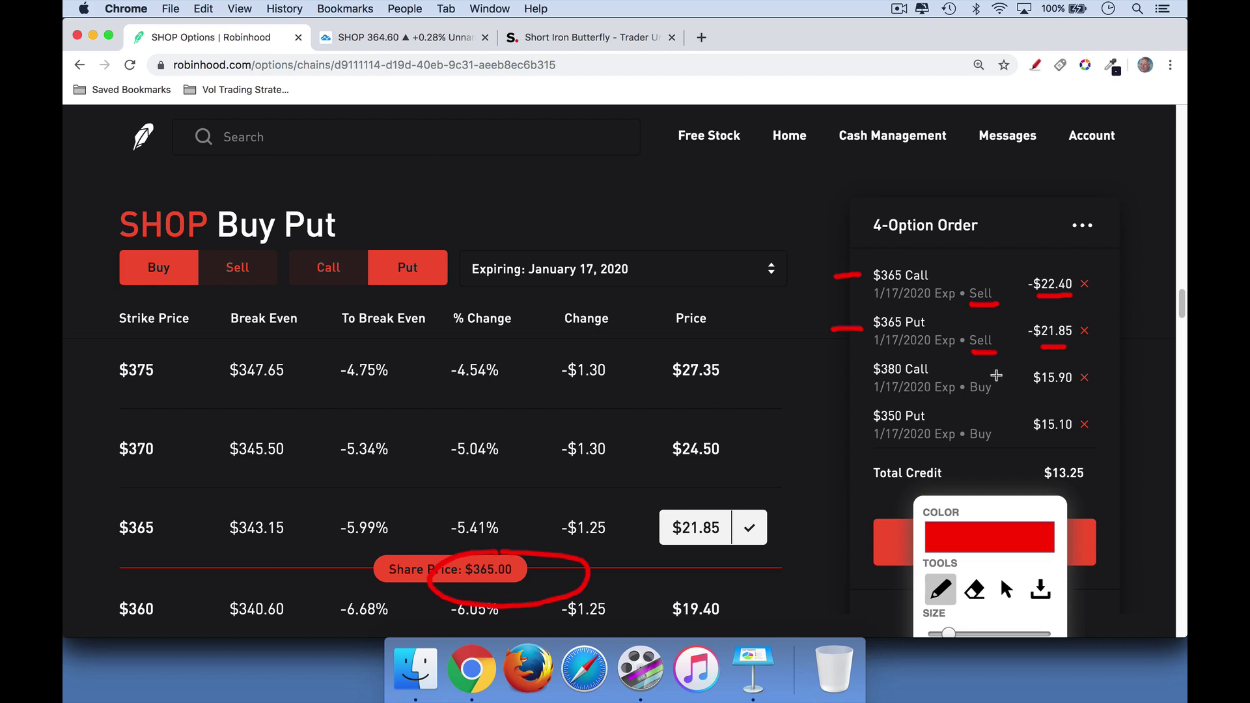
Mark the $380 Call and $350 Put legs in red and circle the $13.25 total credit
{"action": "left_click_drag", "start_coordinate": [843, 371], "coordinate": [863, 369]}
{"action": "left_click_drag", "start_coordinate": [840, 421], "coordinate": [864, 421]}
{"action": "left_click_drag", "start_coordinate": [1091, 449], "coordinate": [1017, 492]}
{"action": "mouse_move", "coordinate": [1082, 449]}
{"action": "left_mouse_down"}
{"action": "mouse_move", "coordinate": [1102, 466]}
{"action": "mouse_move", "coordinate": [1041, 493]}
{"action": "left_mouse_up"}
Handwrite 13.25 × 100 and $1,325 above the option chain, with a circle around 13.25
{"action": "left_click_drag", "start_coordinate": [435, 184], "coordinate": [437, 233]}
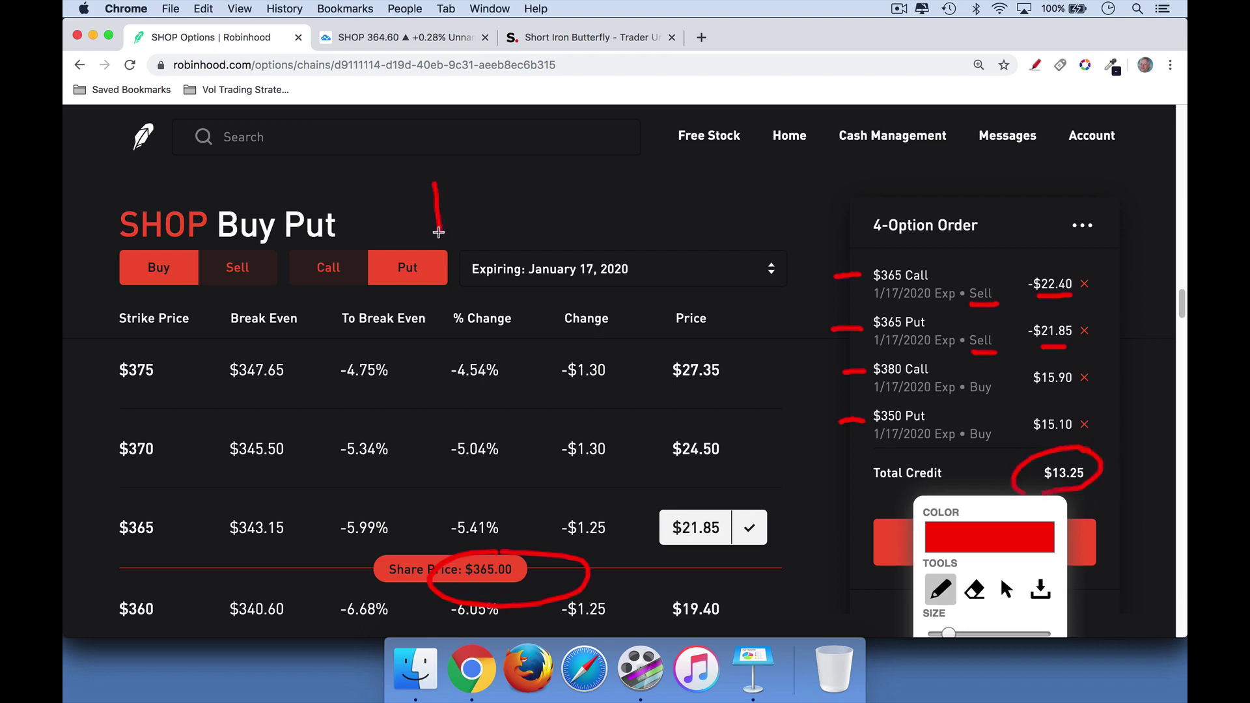
{"action": "mouse_move", "coordinate": [446, 190]}
{"action": "left_mouse_down"}
{"action": "mouse_move", "coordinate": [456, 227]}
{"action": "mouse_move", "coordinate": [538, 225]}
{"action": "mouse_move", "coordinate": [591, 187]}
{"action": "left_mouse_up"}
{"action": "left_click", "coordinate": [483, 221]}
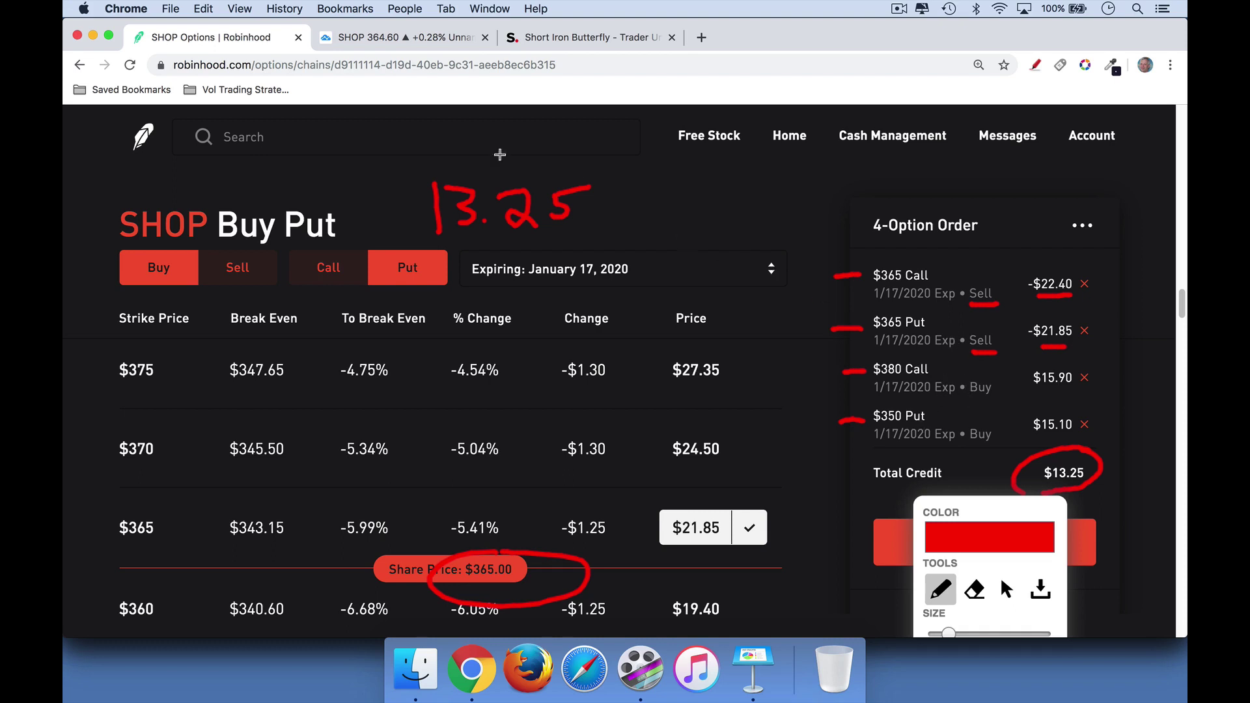
{"action": "mouse_move", "coordinate": [464, 159]}
{"action": "left_mouse_down"}
{"action": "mouse_move", "coordinate": [454, 246]}
{"action": "mouse_move", "coordinate": [566, 140]}
{"action": "mouse_move", "coordinate": [470, 154]}
{"action": "left_mouse_up"}
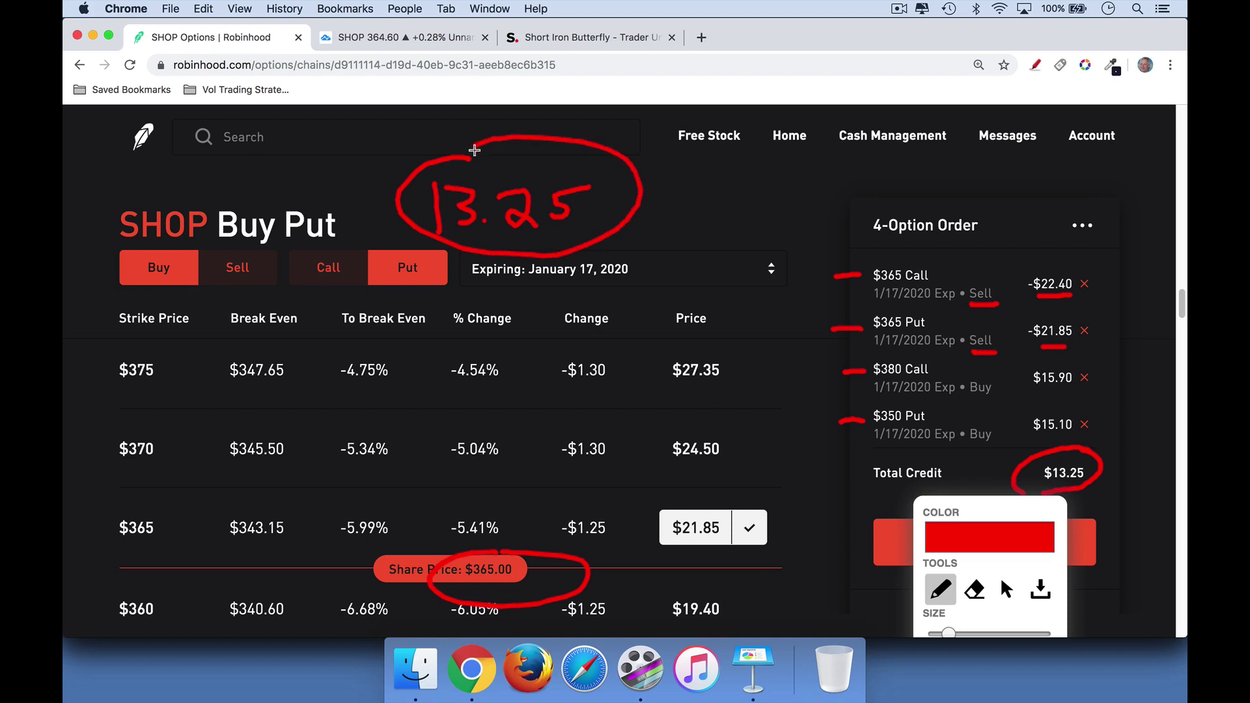
{"action": "mouse_move", "coordinate": [687, 186]}
{"action": "left_mouse_down"}
{"action": "mouse_move", "coordinate": [660, 207]}
{"action": "mouse_move", "coordinate": [717, 207]}
{"action": "mouse_move", "coordinate": [734, 177]}
{"action": "mouse_move", "coordinate": [765, 176]}
{"action": "left_mouse_up"}
{"action": "left_click_drag", "start_coordinate": [853, 157], "coordinate": [824, 189]}
{"action": "left_click_drag", "start_coordinate": [839, 146], "coordinate": [840, 193]}
{"action": "mouse_move", "coordinate": [877, 151]}
{"action": "left_mouse_down"}
{"action": "mouse_move", "coordinate": [874, 193]}
{"action": "mouse_move", "coordinate": [889, 194]}
{"action": "mouse_move", "coordinate": [930, 155]}
{"action": "mouse_move", "coordinate": [915, 187]}
{"action": "mouse_move", "coordinate": [962, 156]}
{"action": "mouse_move", "coordinate": [951, 186]}
{"action": "mouse_move", "coordinate": [995, 172]}
{"action": "mouse_move", "coordinate": [984, 185]}
{"action": "mouse_move", "coordinate": [1013, 156]}
{"action": "left_mouse_up"}
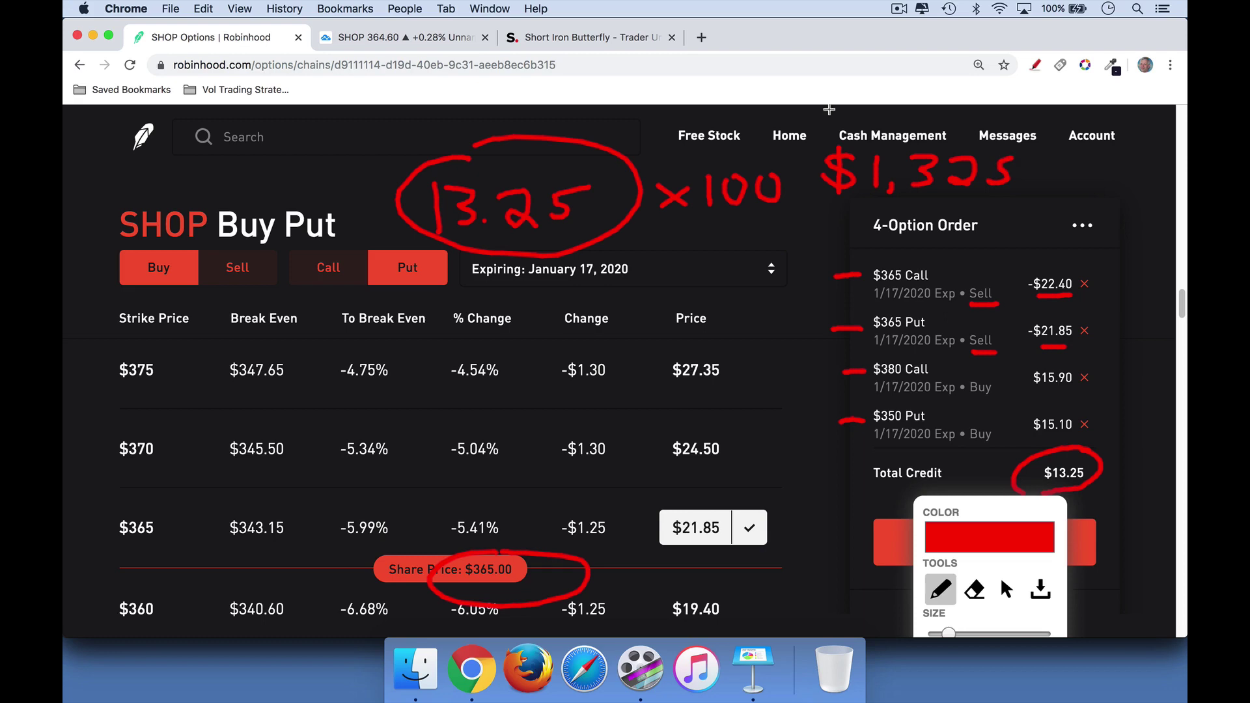
On the SHOP price chart, circle the current price level and draw a line labelled 380 with an upward arrow
{"action": "left_click", "coordinate": [449, 41]}
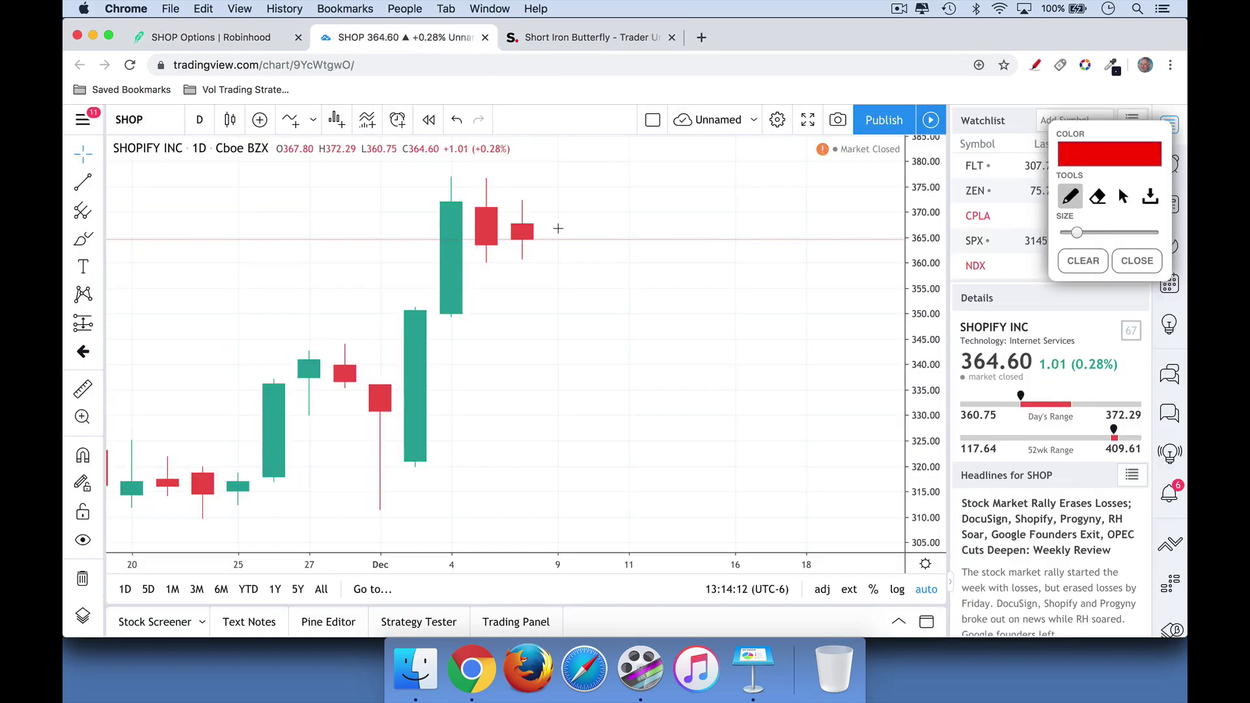
{"action": "mouse_move", "coordinate": [560, 229]}
{"action": "left_mouse_down"}
{"action": "mouse_move", "coordinate": [541, 240]}
{"action": "mouse_move", "coordinate": [550, 249]}
{"action": "mouse_move", "coordinate": [570, 241]}
{"action": "mouse_move", "coordinate": [558, 229]}
{"action": "left_mouse_up"}
{"action": "left_click_drag", "start_coordinate": [539, 164], "coordinate": [603, 163]}
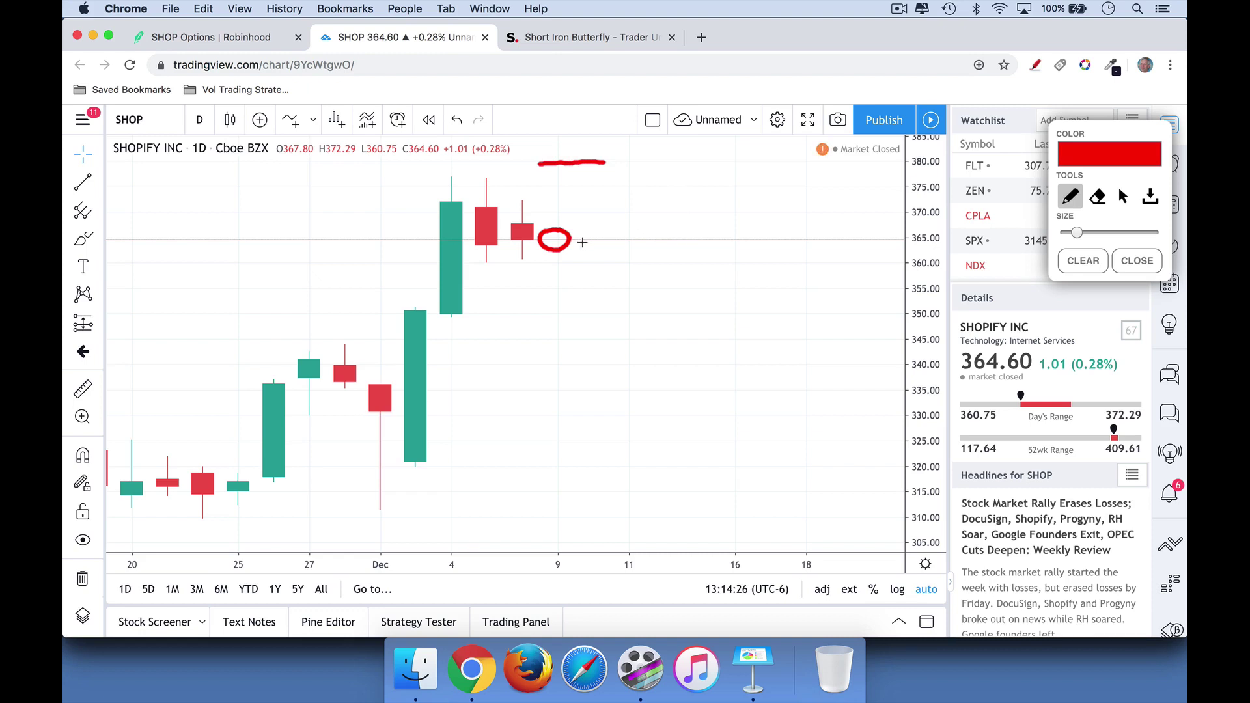
{"action": "mouse_move", "coordinate": [559, 167]}
{"action": "left_mouse_down"}
{"action": "mouse_move", "coordinate": [560, 112]}
{"action": "mouse_move", "coordinate": [572, 119]}
{"action": "left_mouse_up"}
{"action": "mouse_move", "coordinate": [622, 152]}
{"action": "left_mouse_down"}
{"action": "mouse_move", "coordinate": [637, 158]}
{"action": "mouse_move", "coordinate": [622, 172]}
{"action": "mouse_move", "coordinate": [662, 175]}
{"action": "mouse_move", "coordinate": [669, 152]}
{"action": "mouse_move", "coordinate": [678, 171]}
{"action": "mouse_move", "coordinate": [690, 153]}
{"action": "left_mouse_up"}
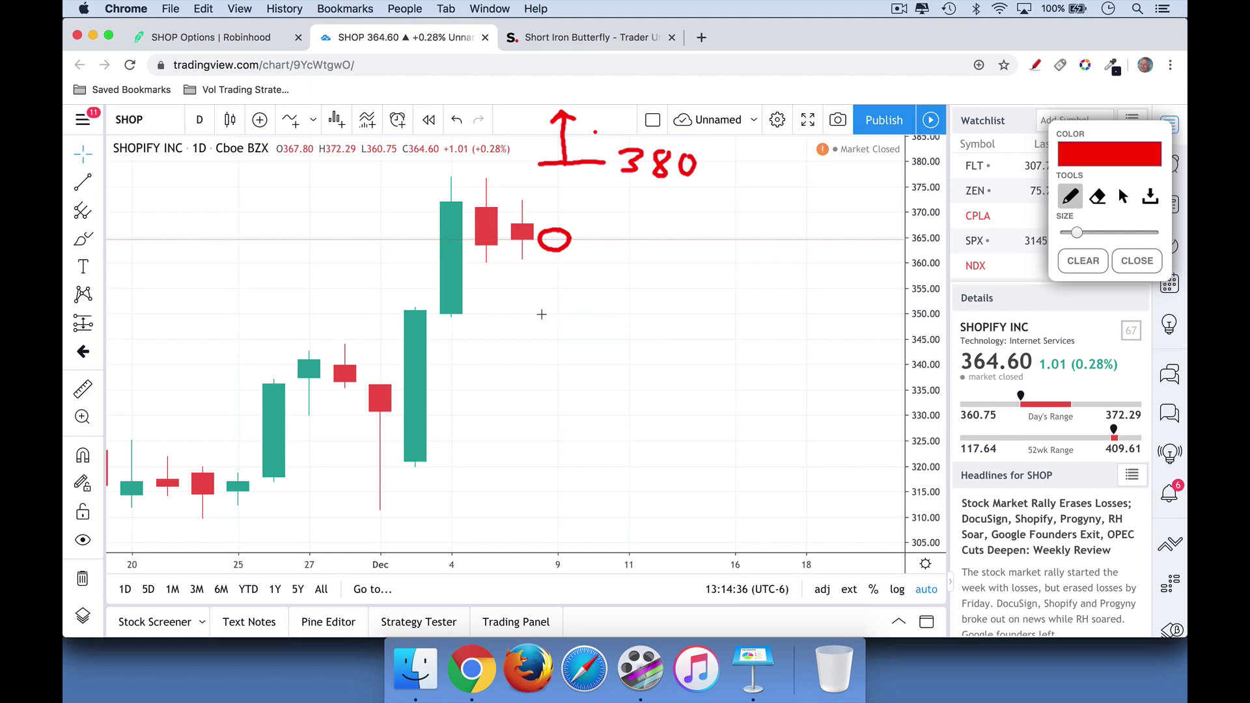
Draw a line labelled 350 with a downward arrow below the price, and thicken the circle at the current price
{"action": "mouse_move", "coordinate": [540, 313]}
{"action": "left_mouse_down"}
{"action": "mouse_move", "coordinate": [616, 315]}
{"action": "mouse_move", "coordinate": [580, 360]}
{"action": "mouse_move", "coordinate": [600, 349]}
{"action": "left_mouse_up"}
{"action": "mouse_move", "coordinate": [627, 306]}
{"action": "left_mouse_down"}
{"action": "mouse_move", "coordinate": [641, 316]}
{"action": "mouse_move", "coordinate": [626, 330]}
{"action": "mouse_move", "coordinate": [673, 322]}
{"action": "mouse_move", "coordinate": [654, 332]}
{"action": "mouse_move", "coordinate": [682, 301]}
{"action": "left_mouse_up"}
{"action": "mouse_move", "coordinate": [695, 301]}
{"action": "left_mouse_down"}
{"action": "mouse_move", "coordinate": [685, 312]}
{"action": "mouse_move", "coordinate": [705, 303]}
{"action": "left_mouse_up"}
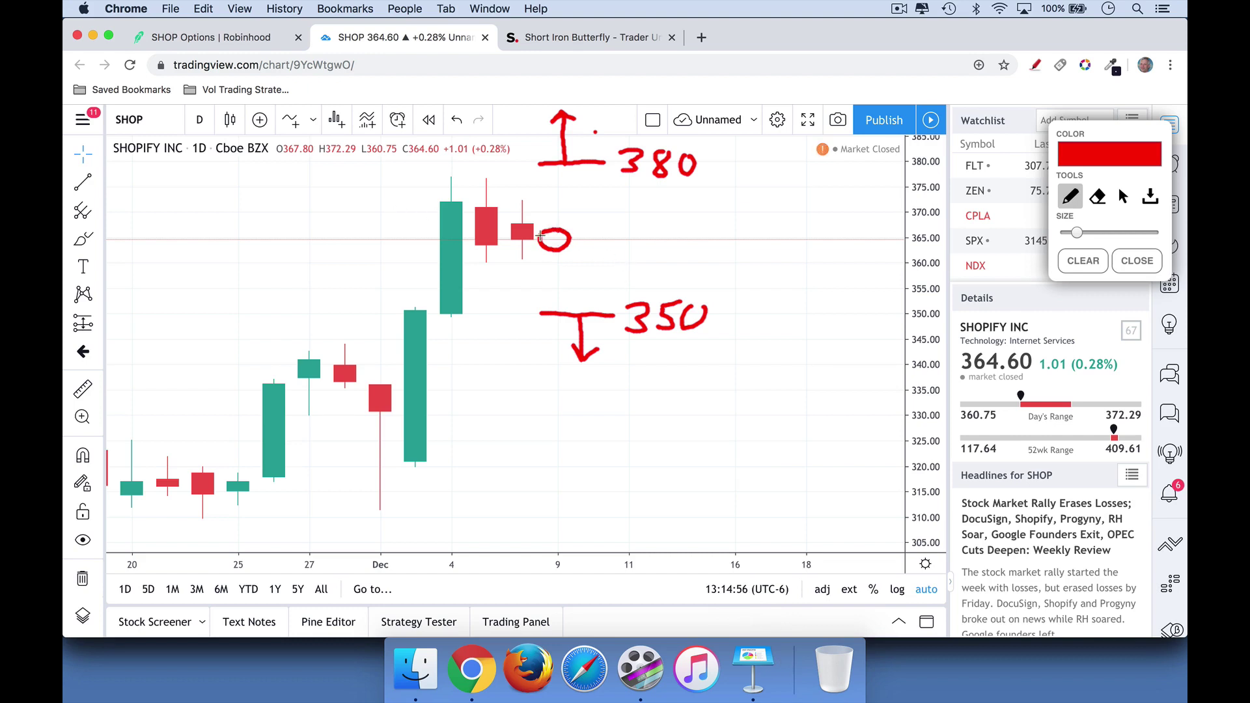
{"action": "mouse_move", "coordinate": [545, 237]}
{"action": "left_mouse_down"}
{"action": "mouse_move", "coordinate": [553, 227]}
{"action": "mouse_move", "coordinate": [537, 242]}
{"action": "mouse_move", "coordinate": [554, 258]}
{"action": "mouse_move", "coordinate": [568, 229]}
{"action": "mouse_move", "coordinate": [544, 240]}
{"action": "left_mouse_up"}
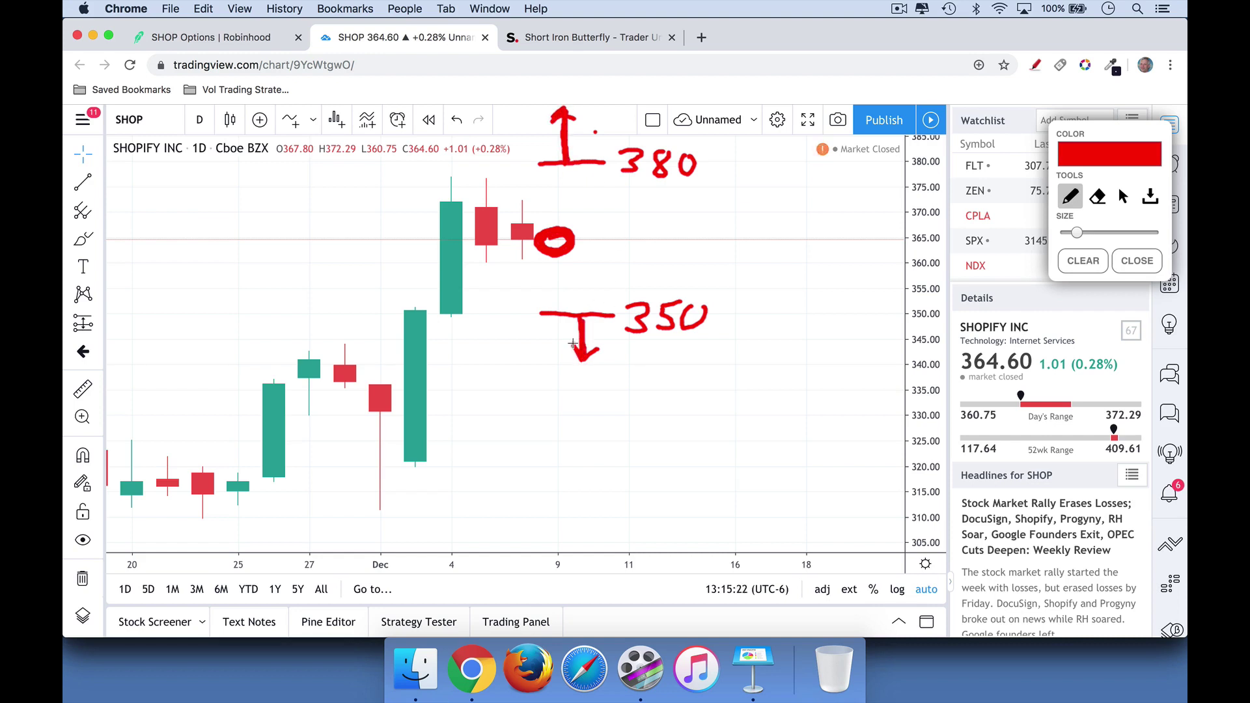
{"action": "left_click_drag", "start_coordinate": [582, 360], "coordinate": [606, 346]}
Revisit the total credit in the Robinhood order, and bracket a range labelled 13.25 above the current price on the SHOP chart
{"action": "left_click", "coordinate": [227, 39]}
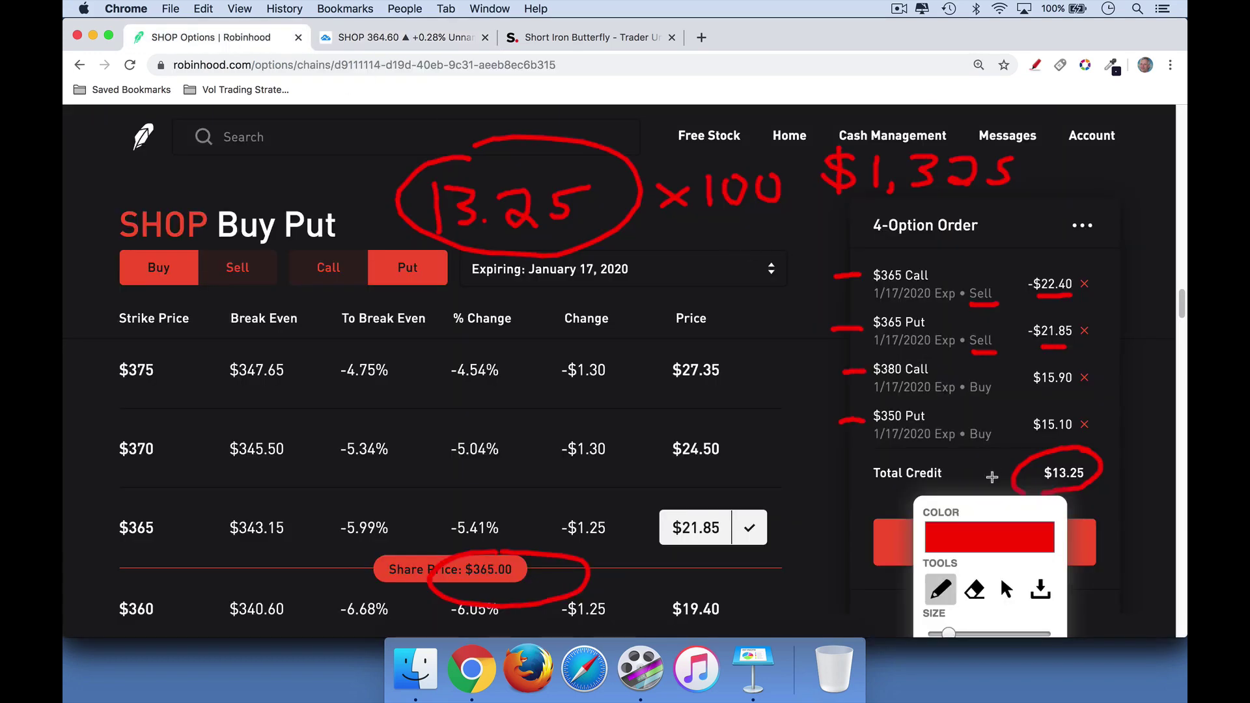
{"action": "mouse_move", "coordinate": [931, 465]}
{"action": "left_mouse_down"}
{"action": "mouse_move", "coordinate": [990, 462]}
{"action": "mouse_move", "coordinate": [982, 470]}
{"action": "left_mouse_up"}
{"action": "left_click", "coordinate": [407, 37]}
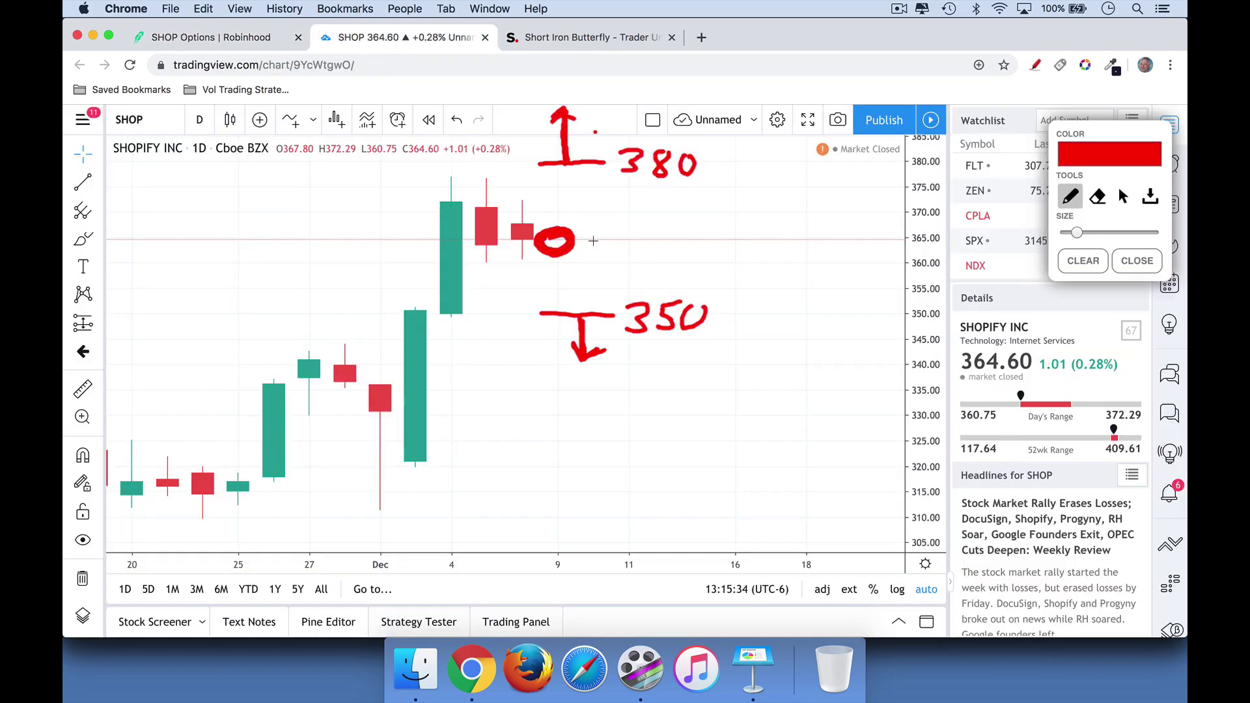
{"action": "mouse_move", "coordinate": [586, 239]}
{"action": "left_mouse_down"}
{"action": "mouse_move", "coordinate": [629, 238]}
{"action": "mouse_move", "coordinate": [586, 182]}
{"action": "mouse_move", "coordinate": [614, 181]}
{"action": "mouse_move", "coordinate": [625, 220]}
{"action": "mouse_move", "coordinate": [702, 201]}
{"action": "mouse_move", "coordinate": [684, 212]}
{"action": "mouse_move", "coordinate": [702, 221]}
{"action": "mouse_move", "coordinate": [719, 198]}
{"action": "left_mouse_up"}
{"action": "left_click", "coordinate": [671, 219]}
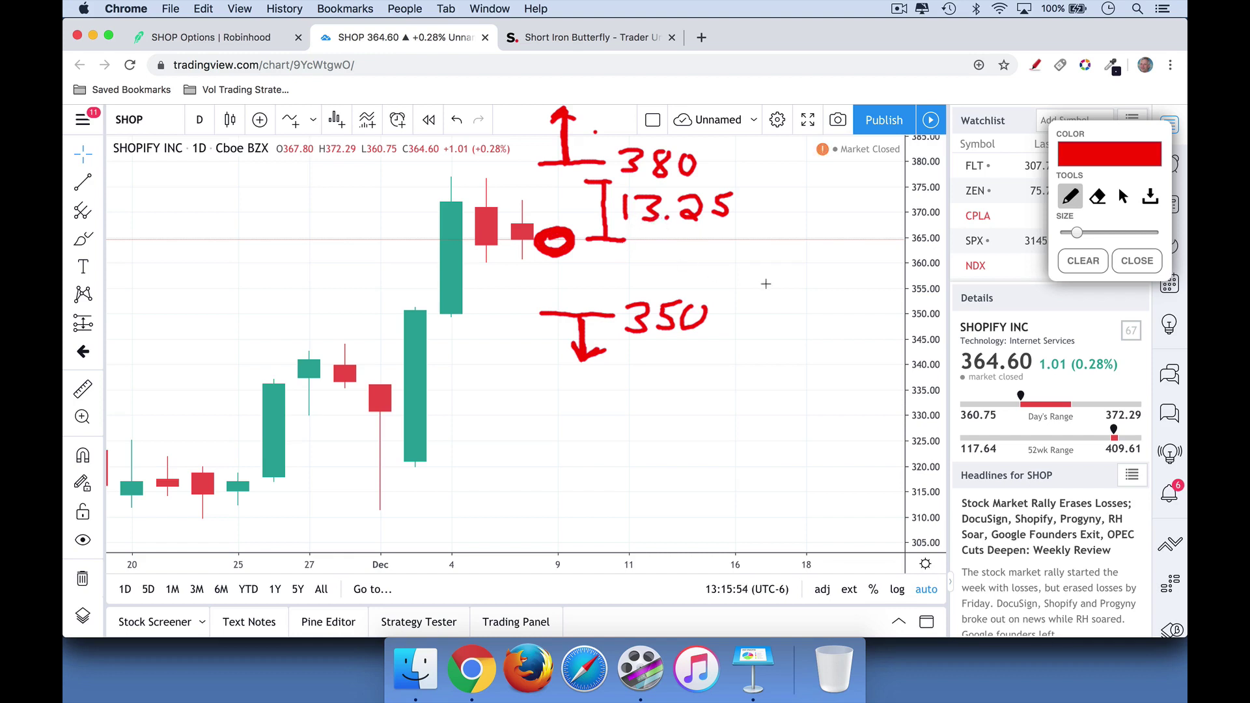
Bracket a matching 13.25 range below the current price and emphasize the outer ends of both ranges
{"action": "mouse_move", "coordinate": [602, 243]}
{"action": "left_mouse_down"}
{"action": "mouse_move", "coordinate": [595, 299]}
{"action": "mouse_move", "coordinate": [615, 298]}
{"action": "mouse_move", "coordinate": [626, 268]}
{"action": "mouse_move", "coordinate": [642, 267]}
{"action": "mouse_move", "coordinate": [632, 281]}
{"action": "mouse_move", "coordinate": [655, 280]}
{"action": "left_mouse_up"}
{"action": "mouse_move", "coordinate": [659, 264]}
{"action": "left_mouse_down"}
{"action": "mouse_move", "coordinate": [664, 279]}
{"action": "mouse_move", "coordinate": [695, 268]}
{"action": "mouse_move", "coordinate": [689, 282]}
{"action": "mouse_move", "coordinate": [715, 251]}
{"action": "left_mouse_up"}
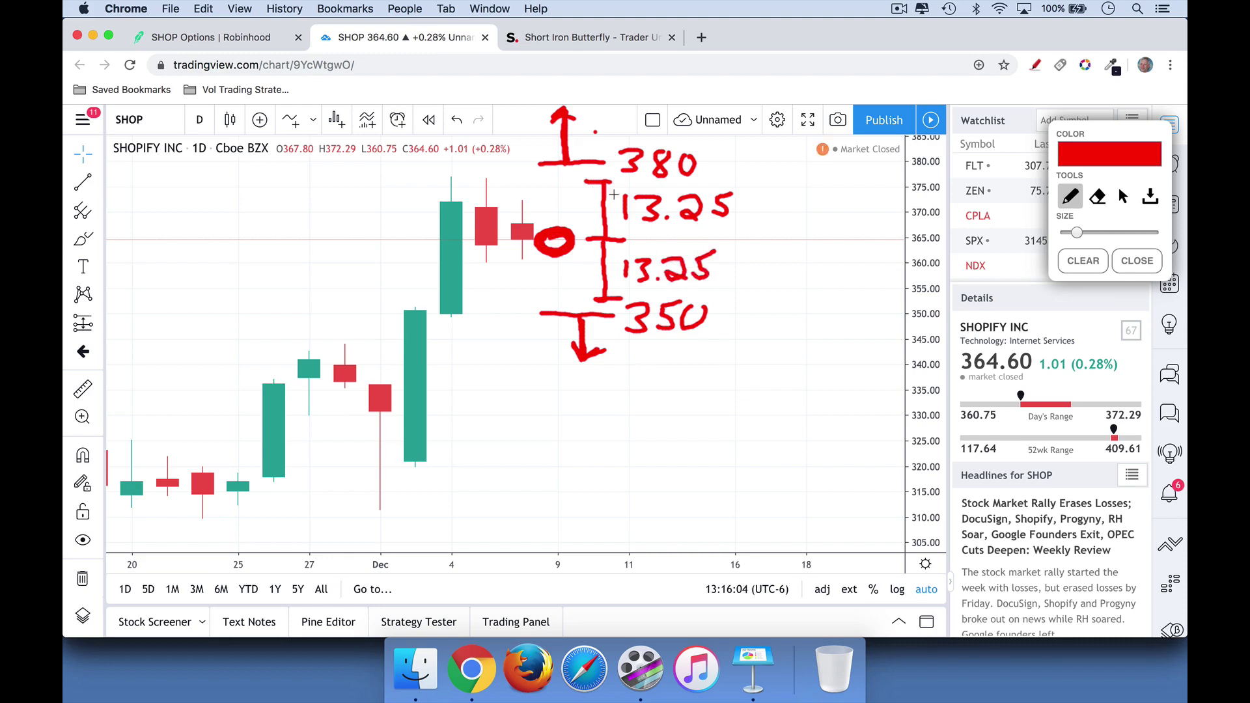
{"action": "left_click_drag", "start_coordinate": [565, 179], "coordinate": [615, 182]}
{"action": "left_click_drag", "start_coordinate": [576, 298], "coordinate": [619, 297]}
Switch to Keynote, play the slideshow from the four-leg trade slide, and advance to the Market-neutral slide
{"action": "left_click", "coordinate": [753, 668]}
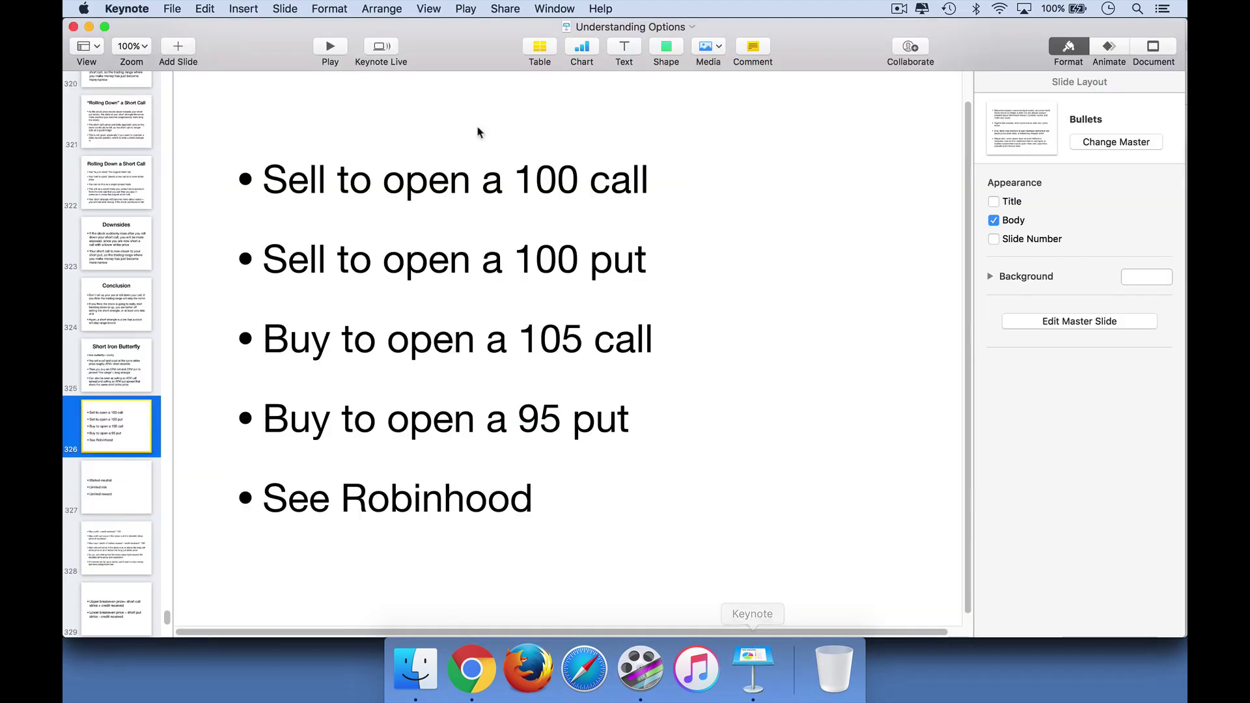
{"action": "left_click", "coordinate": [337, 49]}
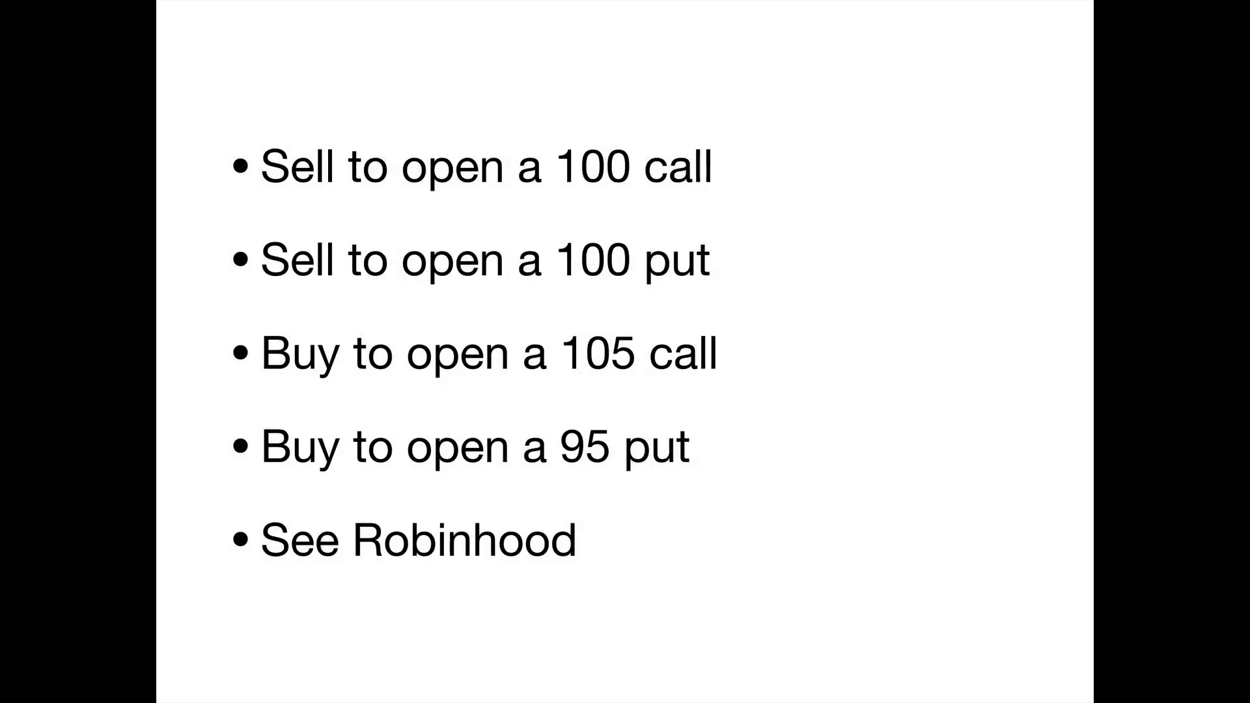
{"action": "key", "text": "Right"}
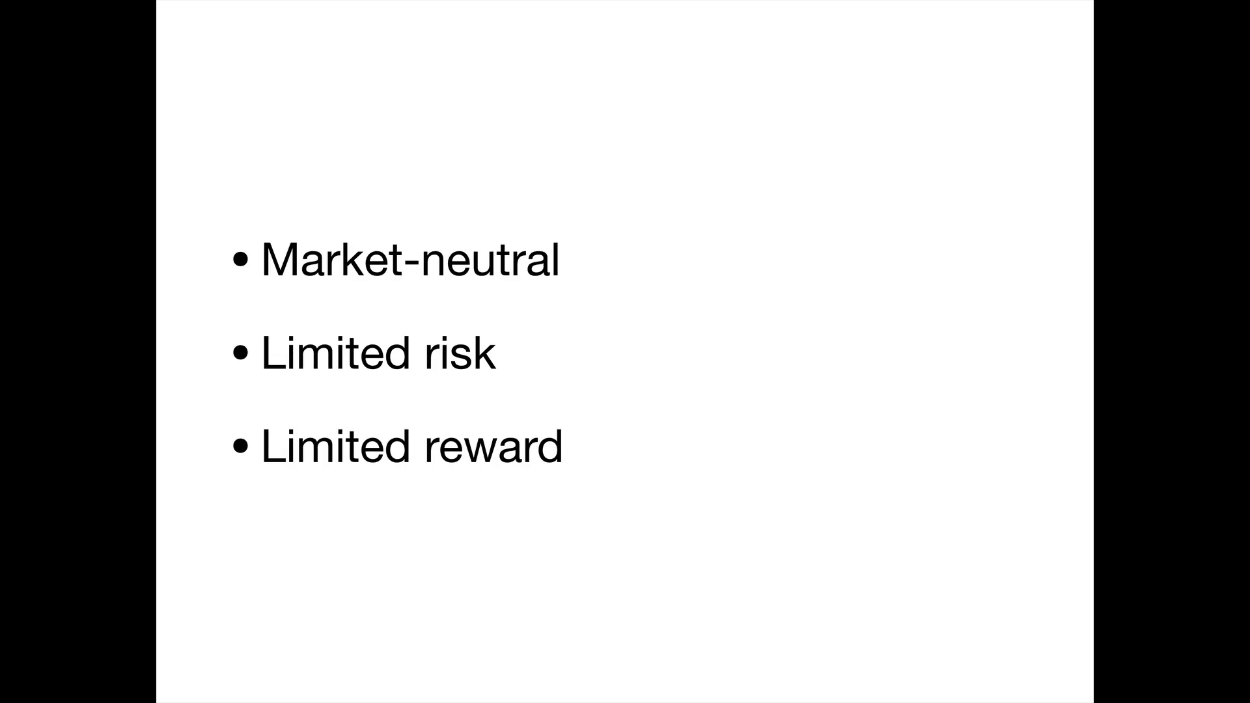
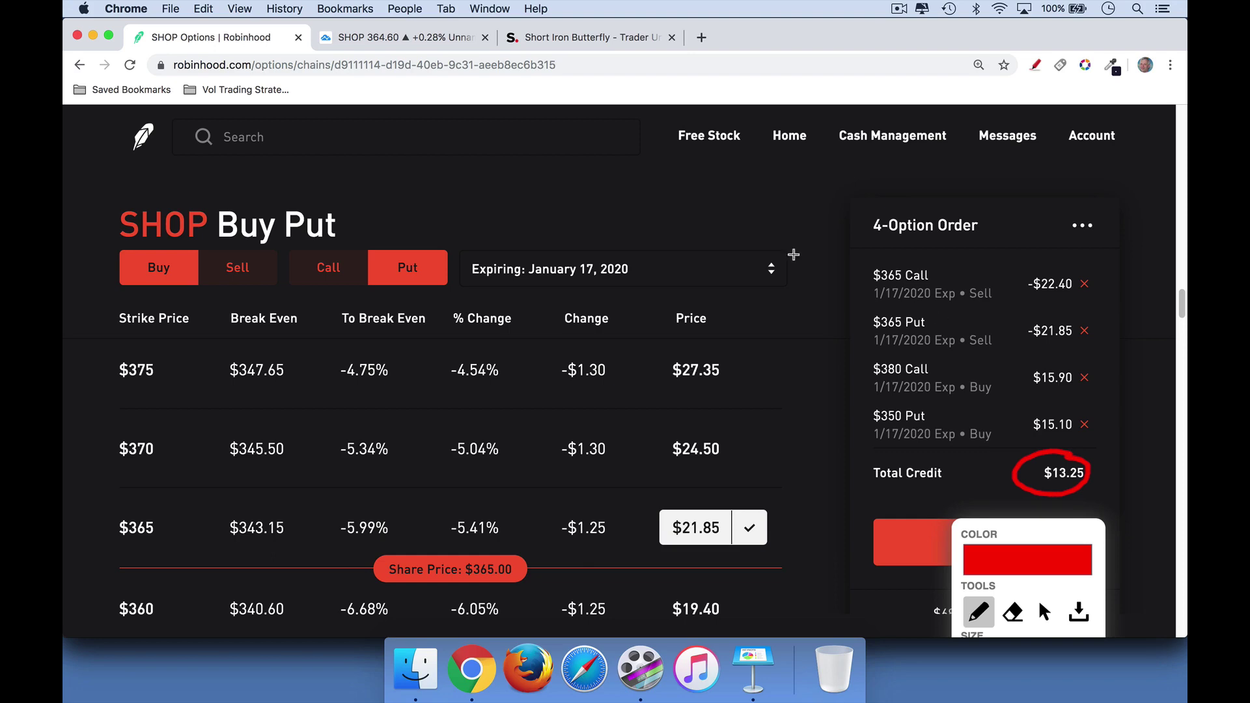
Clear the drawings from the SHOP chart, mark the current price level, and draw a line labelled 380
{"action": "left_click", "coordinate": [433, 39]}
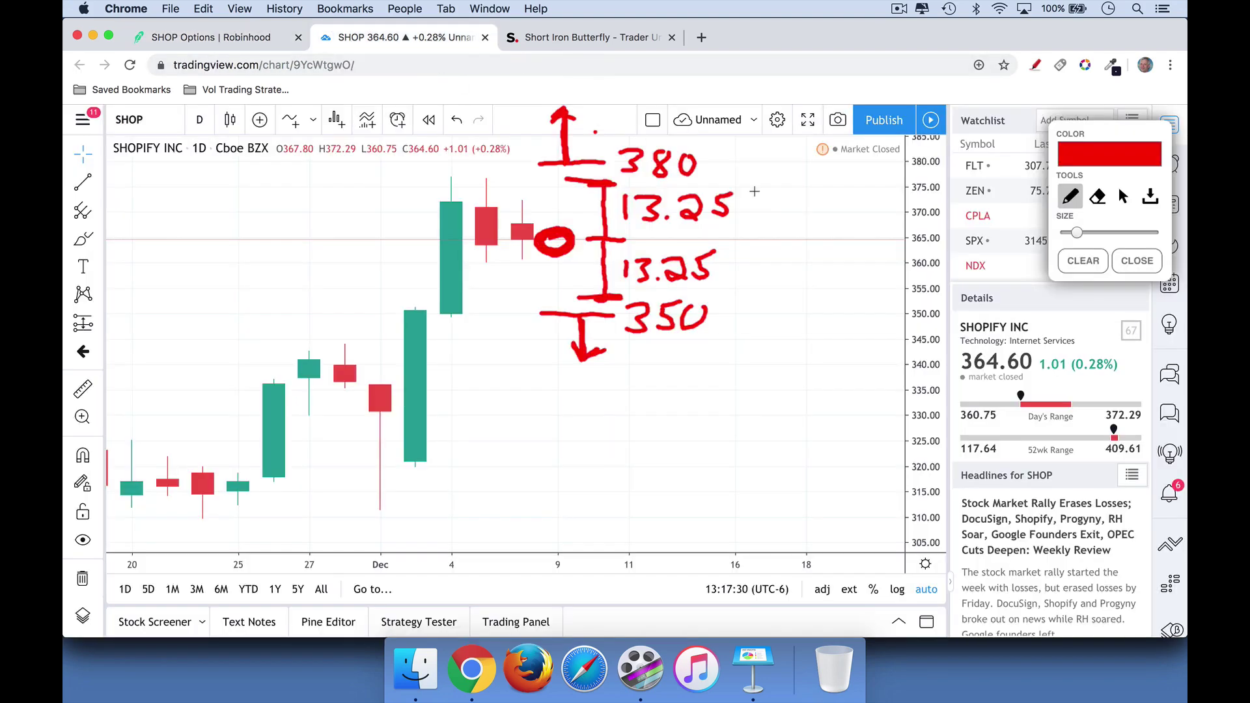
{"action": "left_click", "coordinate": [1082, 261]}
{"action": "left_click_drag", "start_coordinate": [538, 238], "coordinate": [579, 240]}
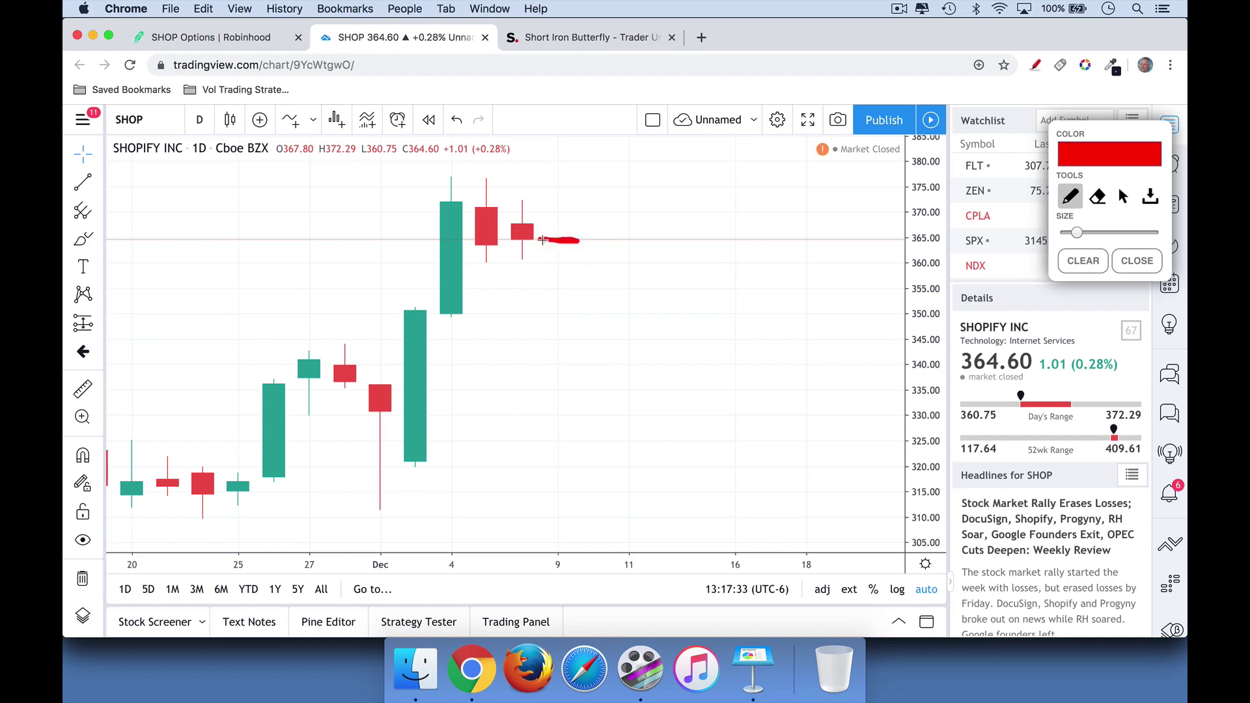
{"action": "mouse_move", "coordinate": [540, 160]}
{"action": "left_mouse_down"}
{"action": "mouse_move", "coordinate": [619, 151]}
{"action": "mouse_move", "coordinate": [594, 175]}
{"action": "mouse_move", "coordinate": [644, 151]}
{"action": "left_mouse_up"}
{"action": "left_click_drag", "start_coordinate": [659, 151], "coordinate": [659, 155]}
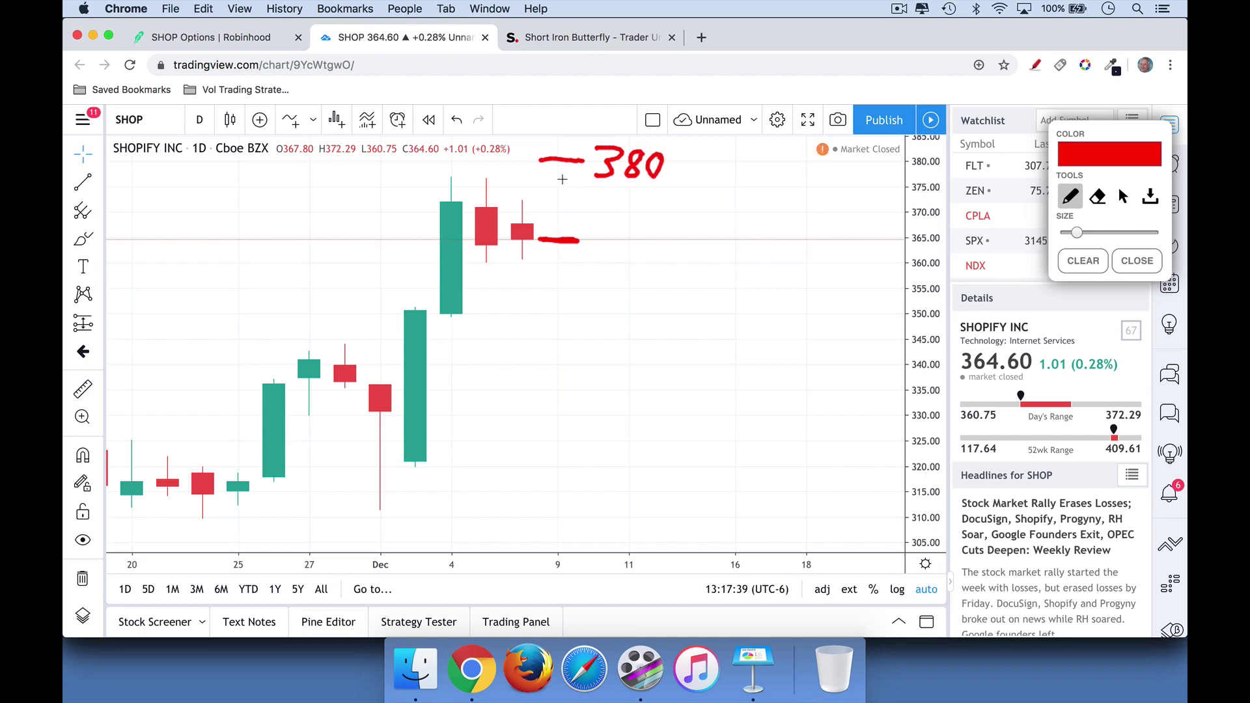
Bracket 15-point spreads above and below the current price, labelling both 15, the lower strike 350 and the middle strike 365
{"action": "mouse_move", "coordinate": [561, 169]}
{"action": "left_mouse_down"}
{"action": "mouse_move", "coordinate": [559, 225]}
{"action": "mouse_move", "coordinate": [610, 191]}
{"action": "left_mouse_up"}
{"action": "mouse_move", "coordinate": [558, 243]}
{"action": "left_mouse_down"}
{"action": "mouse_move", "coordinate": [552, 315]}
{"action": "mouse_move", "coordinate": [574, 316]}
{"action": "left_mouse_up"}
{"action": "mouse_move", "coordinate": [582, 263]}
{"action": "left_mouse_down"}
{"action": "mouse_move", "coordinate": [576, 291]}
{"action": "mouse_move", "coordinate": [603, 280]}
{"action": "mouse_move", "coordinate": [586, 290]}
{"action": "mouse_move", "coordinate": [604, 256]}
{"action": "left_mouse_up"}
{"action": "mouse_move", "coordinate": [612, 307]}
{"action": "left_mouse_down"}
{"action": "mouse_move", "coordinate": [630, 310]}
{"action": "mouse_move", "coordinate": [607, 333]}
{"action": "mouse_move", "coordinate": [667, 312]}
{"action": "left_mouse_up"}
{"action": "mouse_move", "coordinate": [656, 232]}
{"action": "left_mouse_down"}
{"action": "mouse_move", "coordinate": [684, 236]}
{"action": "mouse_move", "coordinate": [658, 256]}
{"action": "mouse_move", "coordinate": [728, 246]}
{"action": "mouse_move", "coordinate": [709, 255]}
{"action": "mouse_move", "coordinate": [739, 226]}
{"action": "left_mouse_up"}
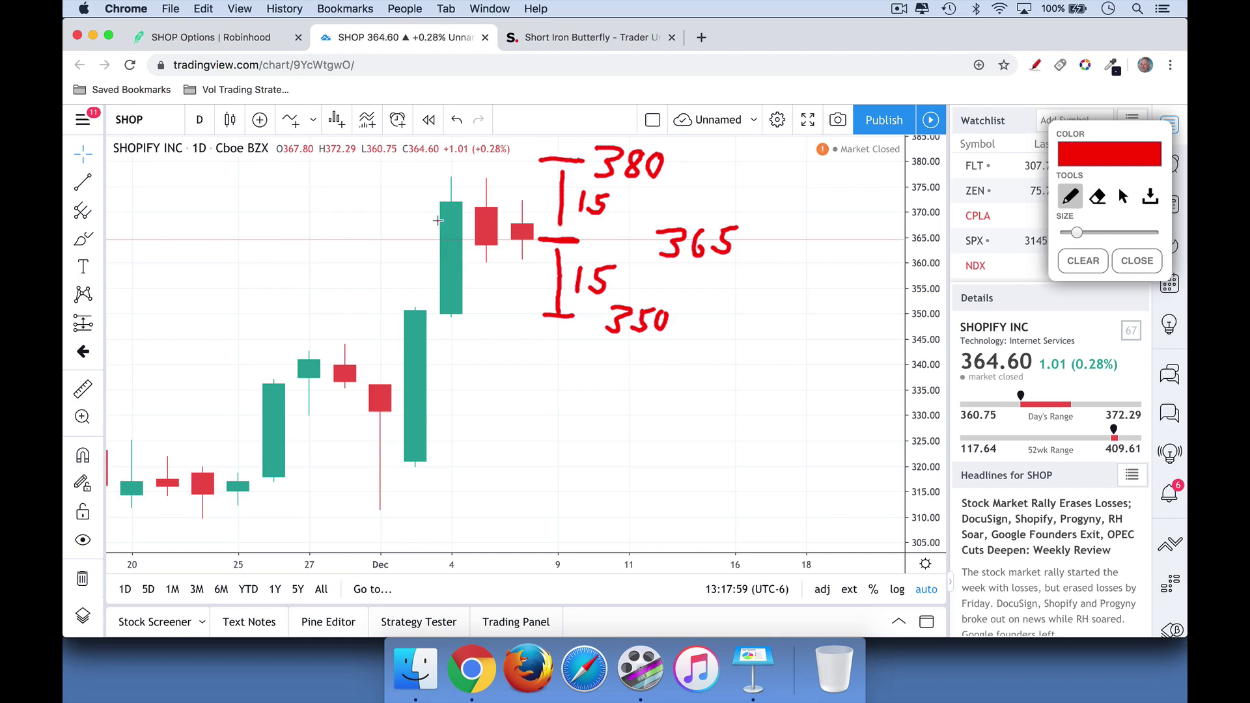
Check the max loss formula on the Keynote slide and circle both 15 spread widths on the SHOP chart
{"action": "left_click", "coordinate": [753, 667]}
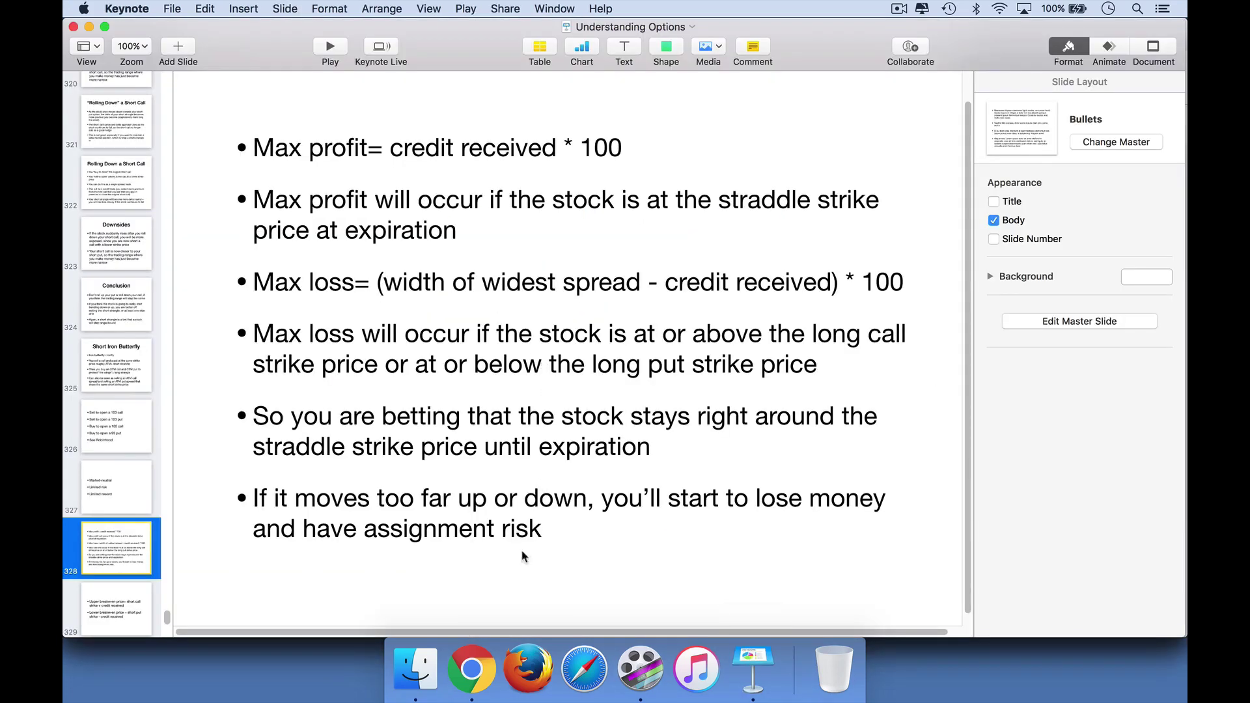
{"action": "left_click", "coordinate": [473, 669]}
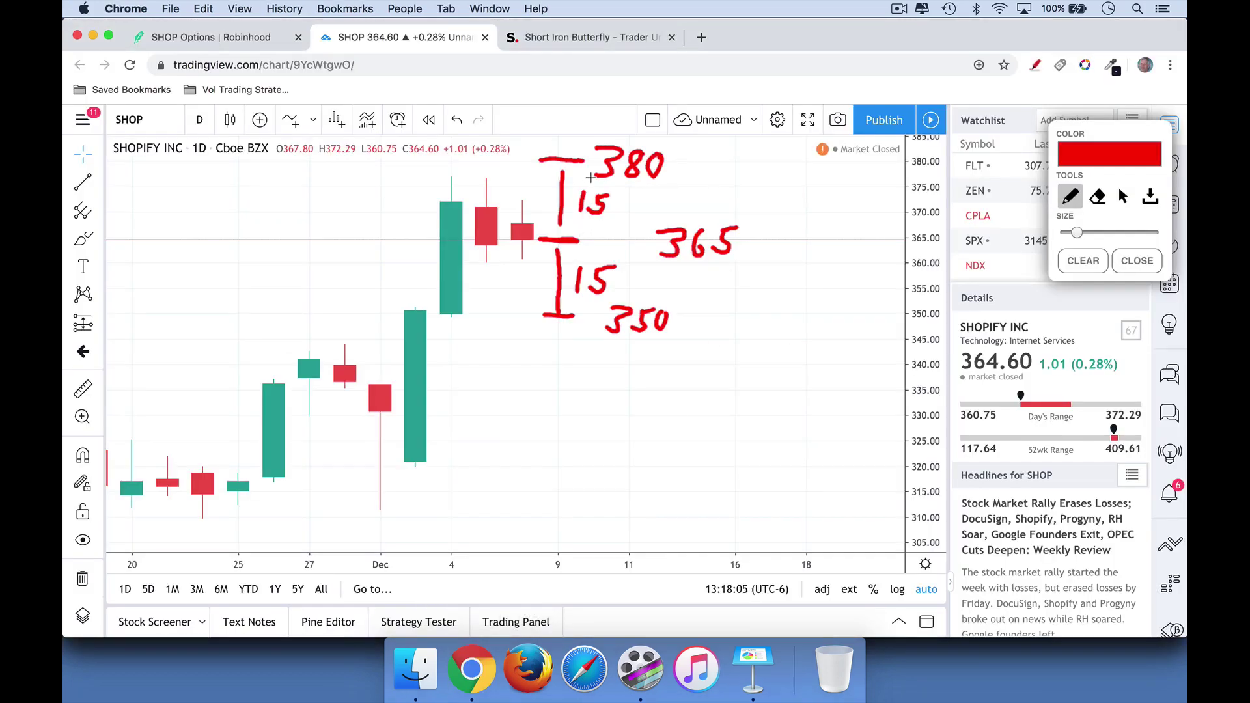
{"action": "mouse_move", "coordinate": [592, 176]}
{"action": "left_mouse_down"}
{"action": "mouse_move", "coordinate": [572, 218]}
{"action": "mouse_move", "coordinate": [603, 181]}
{"action": "left_mouse_up"}
{"action": "mouse_move", "coordinate": [588, 251]}
{"action": "left_mouse_down"}
{"action": "mouse_move", "coordinate": [587, 299]}
{"action": "mouse_move", "coordinate": [607, 256]}
{"action": "left_mouse_up"}
Recheck the Keynote formula and the Robinhood credit while handwriting 15 − 13.25 on the lower part of the SHOP chart
{"action": "left_click", "coordinate": [752, 671]}
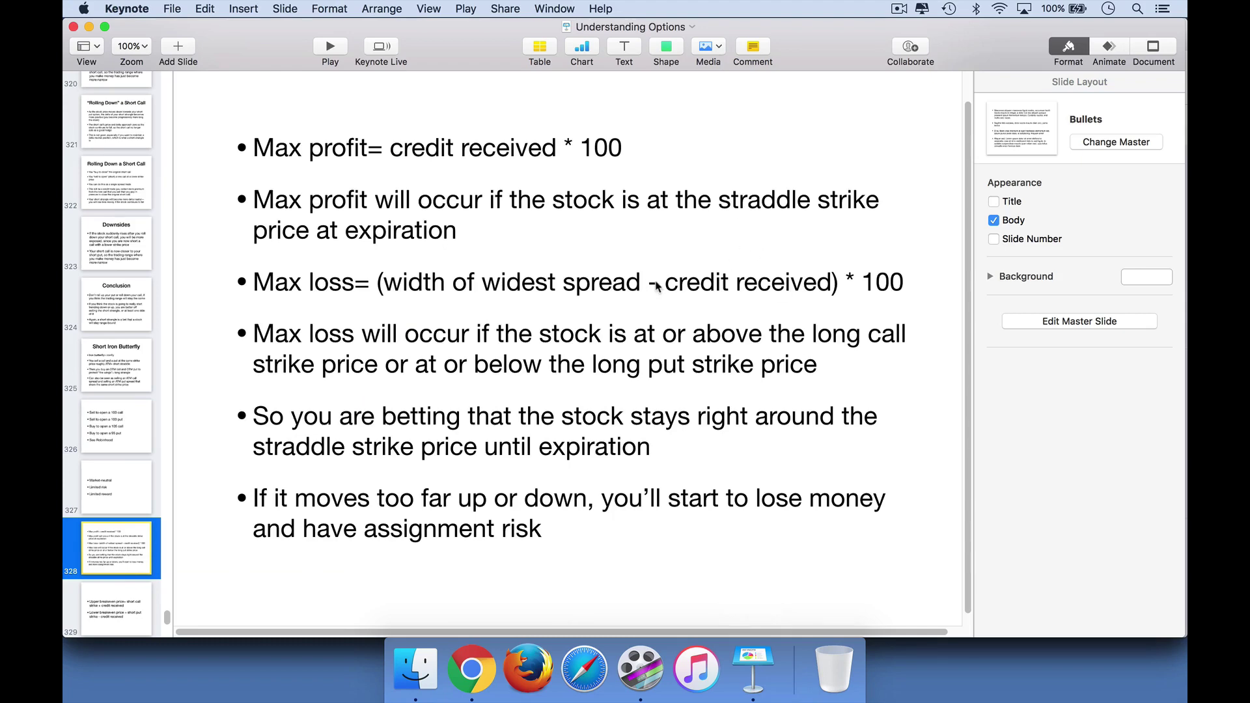
{"action": "left_click", "coordinate": [472, 671]}
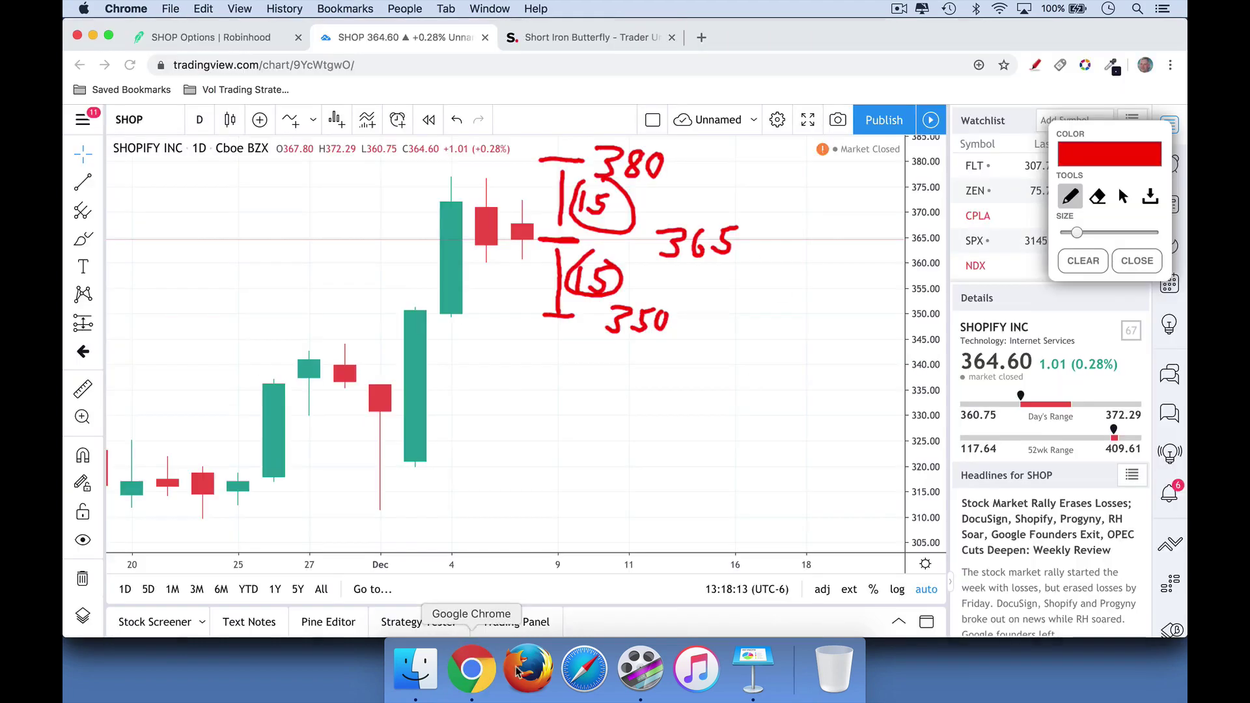
{"action": "mouse_move", "coordinate": [500, 393]}
{"action": "left_mouse_down"}
{"action": "mouse_move", "coordinate": [501, 442]}
{"action": "mouse_move", "coordinate": [521, 399]}
{"action": "mouse_move", "coordinate": [551, 391]}
{"action": "mouse_move", "coordinate": [595, 411]}
{"action": "left_mouse_up"}
{"action": "left_click", "coordinate": [244, 41]}
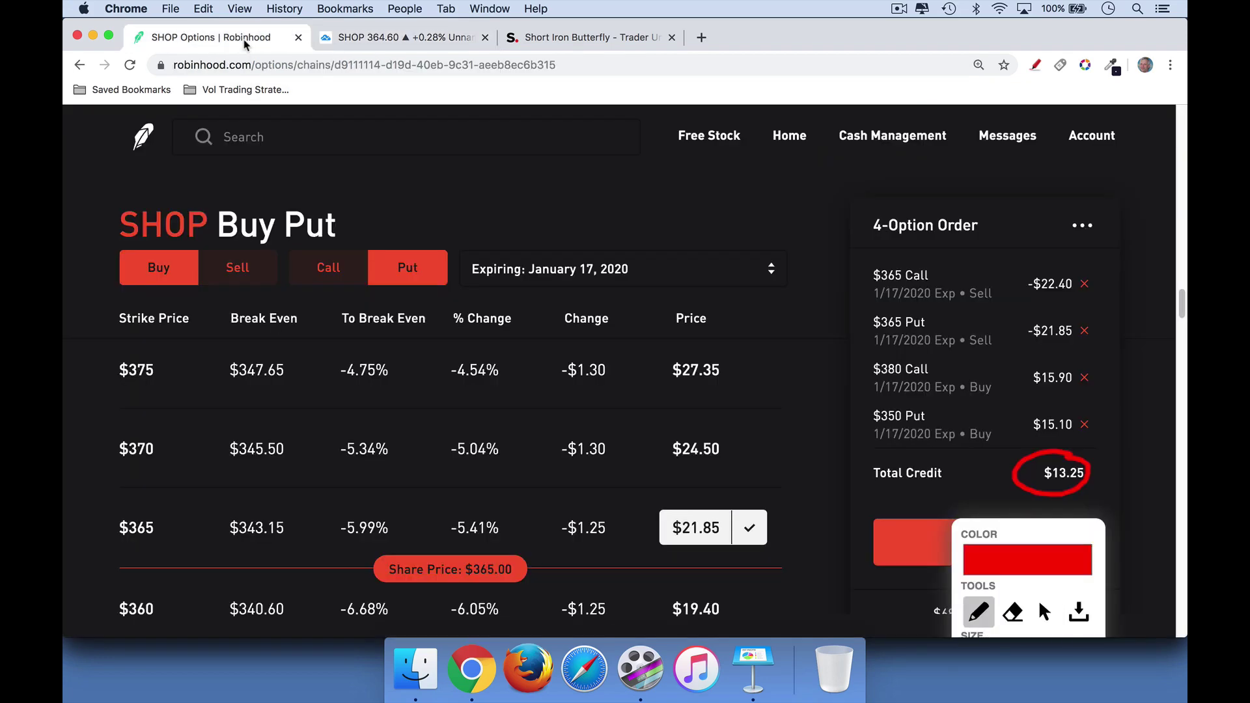
{"action": "left_click", "coordinate": [391, 37]}
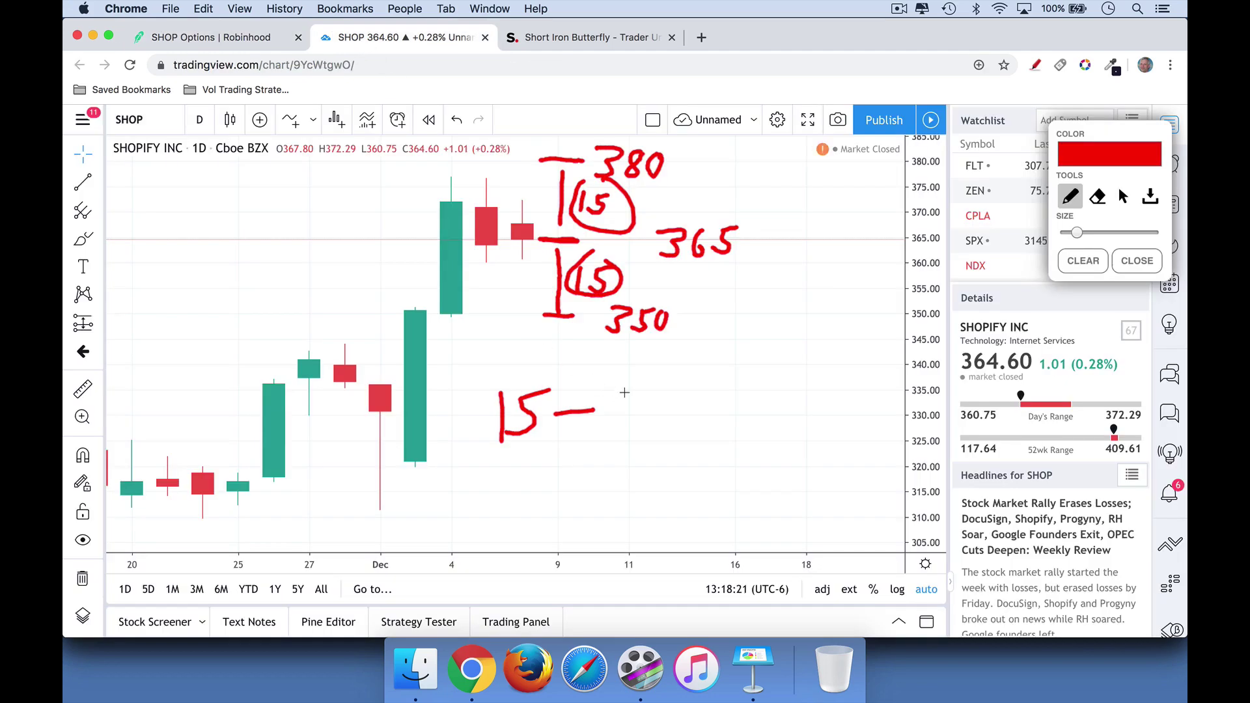
{"action": "mouse_move", "coordinate": [625, 391]}
{"action": "left_mouse_down"}
{"action": "mouse_move", "coordinate": [623, 456]}
{"action": "mouse_move", "coordinate": [651, 395]}
{"action": "mouse_move", "coordinate": [644, 446]}
{"action": "left_mouse_up"}
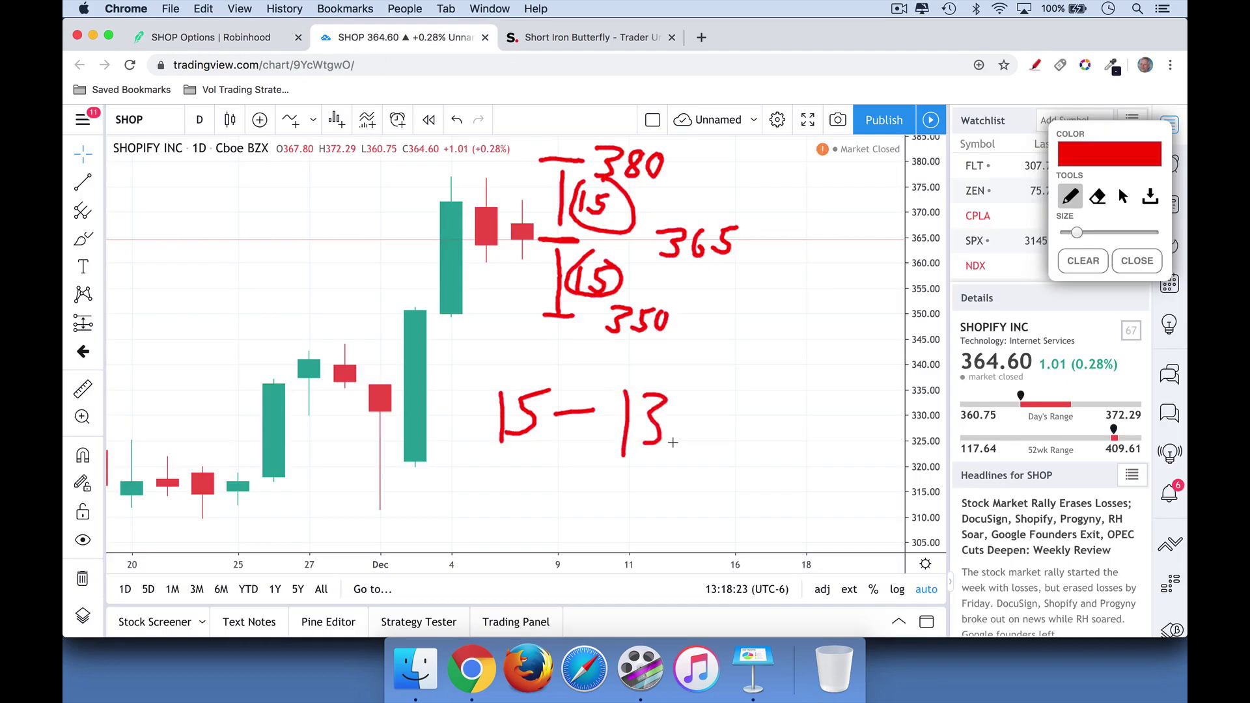
{"action": "mouse_move", "coordinate": [677, 399]}
{"action": "left_mouse_down"}
{"action": "mouse_move", "coordinate": [709, 400]}
{"action": "mouse_move", "coordinate": [738, 436]}
{"action": "left_mouse_up"}
{"action": "mouse_move", "coordinate": [750, 398]}
{"action": "left_mouse_down"}
{"action": "mouse_move", "coordinate": [749, 430]}
{"action": "mouse_move", "coordinate": [762, 403]}
{"action": "left_mouse_up"}
Complete the max loss calculation by handwriting = 1.75 × 100 and $175 beneath it
{"action": "mouse_move", "coordinate": [494, 500]}
{"action": "left_mouse_down"}
{"action": "mouse_move", "coordinate": [549, 512]}
{"action": "mouse_move", "coordinate": [599, 483]}
{"action": "mouse_move", "coordinate": [590, 512]}
{"action": "mouse_move", "coordinate": [644, 478]}
{"action": "mouse_move", "coordinate": [676, 500]}
{"action": "mouse_move", "coordinate": [729, 505]}
{"action": "left_mouse_up"}
{"action": "left_click", "coordinate": [564, 512]}
{"action": "mouse_move", "coordinate": [756, 474]}
{"action": "left_mouse_down"}
{"action": "mouse_move", "coordinate": [744, 484]}
{"action": "mouse_move", "coordinate": [785, 483]}
{"action": "left_mouse_up"}
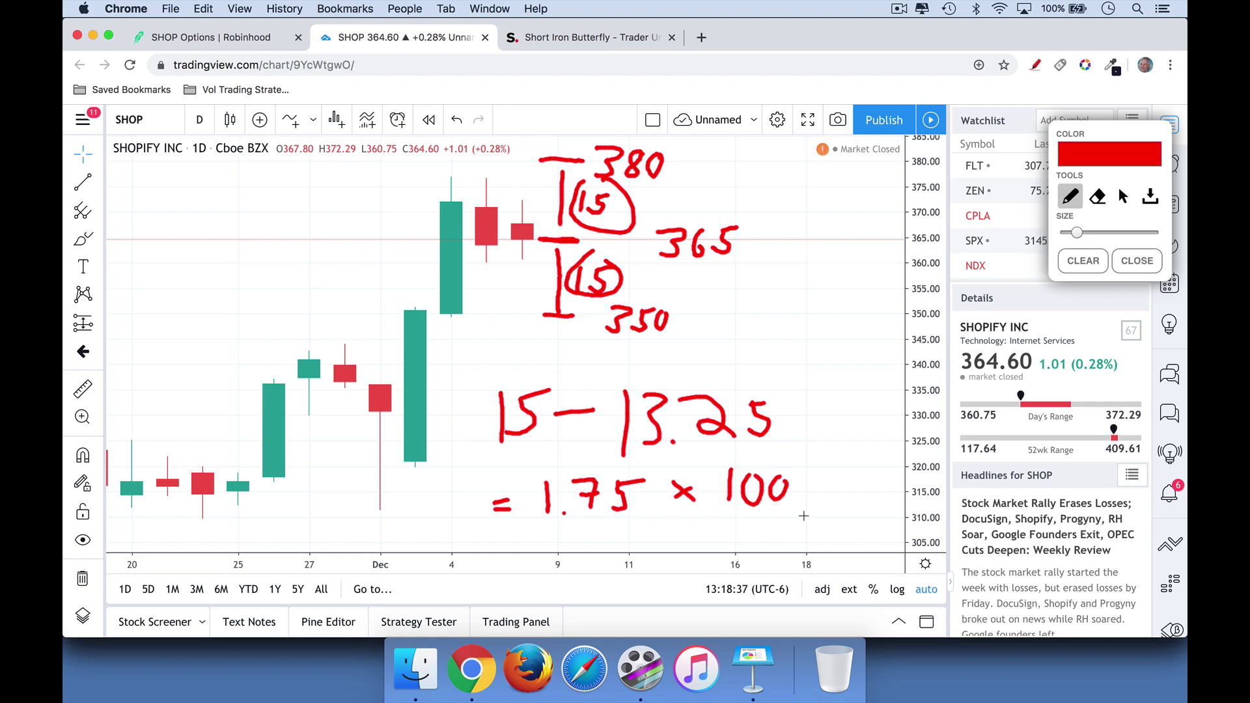
{"action": "mouse_move", "coordinate": [805, 523]}
{"action": "left_mouse_down"}
{"action": "mouse_move", "coordinate": [759, 546]}
{"action": "mouse_move", "coordinate": [820, 549]}
{"action": "mouse_move", "coordinate": [845, 525]}
{"action": "mouse_move", "coordinate": [845, 552]}
{"action": "mouse_move", "coordinate": [869, 535]}
{"action": "mouse_move", "coordinate": [889, 546]}
{"action": "mouse_move", "coordinate": [868, 548]}
{"action": "mouse_move", "coordinate": [893, 518]}
{"action": "left_mouse_up"}
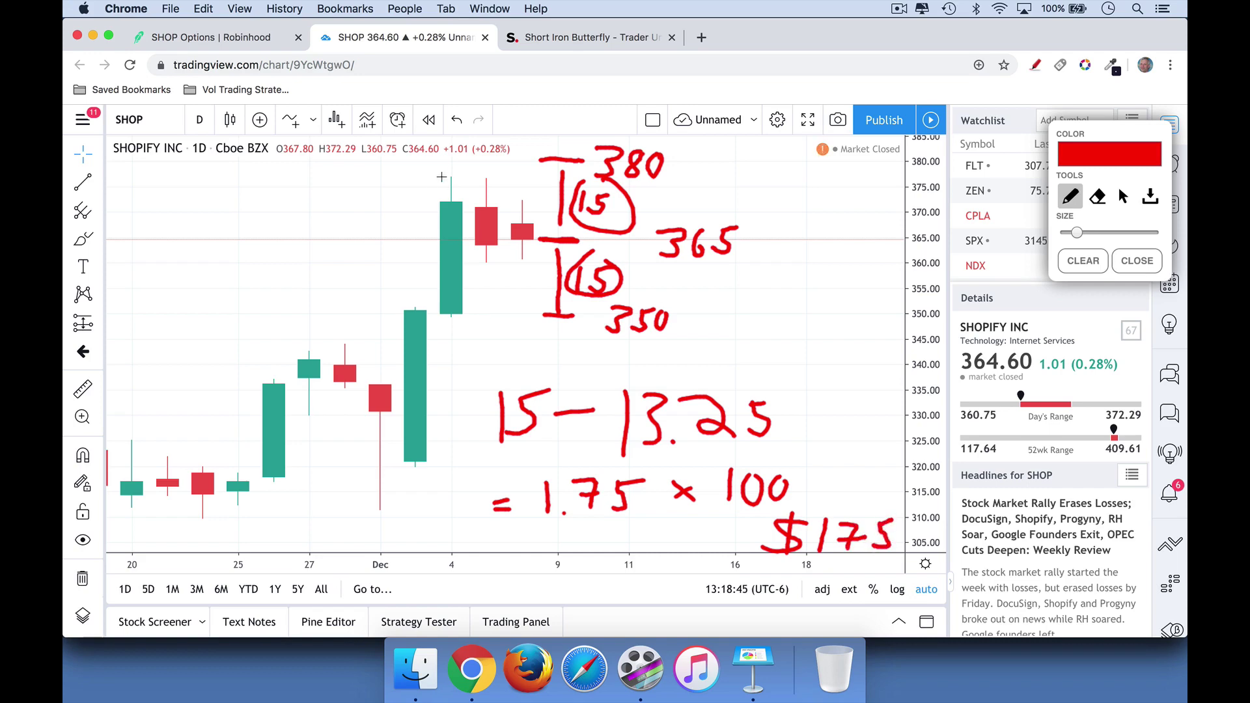
Handwrite and underline $1,325 above the Robinhood option chain, and return to the SHOP chart
{"action": "key", "text": "ctrl+shift+Tab"}
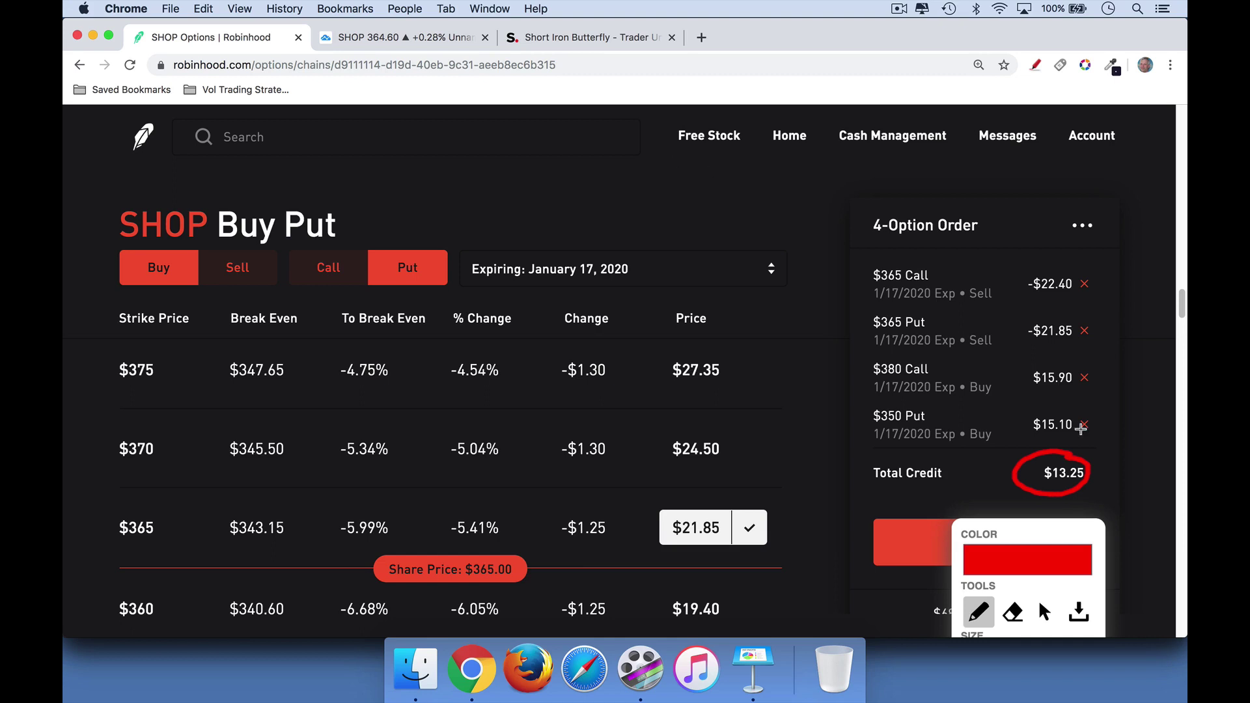
{"action": "left_click_drag", "start_coordinate": [507, 187], "coordinate": [461, 220]}
{"action": "left_click_drag", "start_coordinate": [485, 166], "coordinate": [481, 236]}
{"action": "mouse_move", "coordinate": [537, 188]}
{"action": "left_mouse_down"}
{"action": "mouse_move", "coordinate": [533, 223]}
{"action": "mouse_move", "coordinate": [545, 228]}
{"action": "left_mouse_up"}
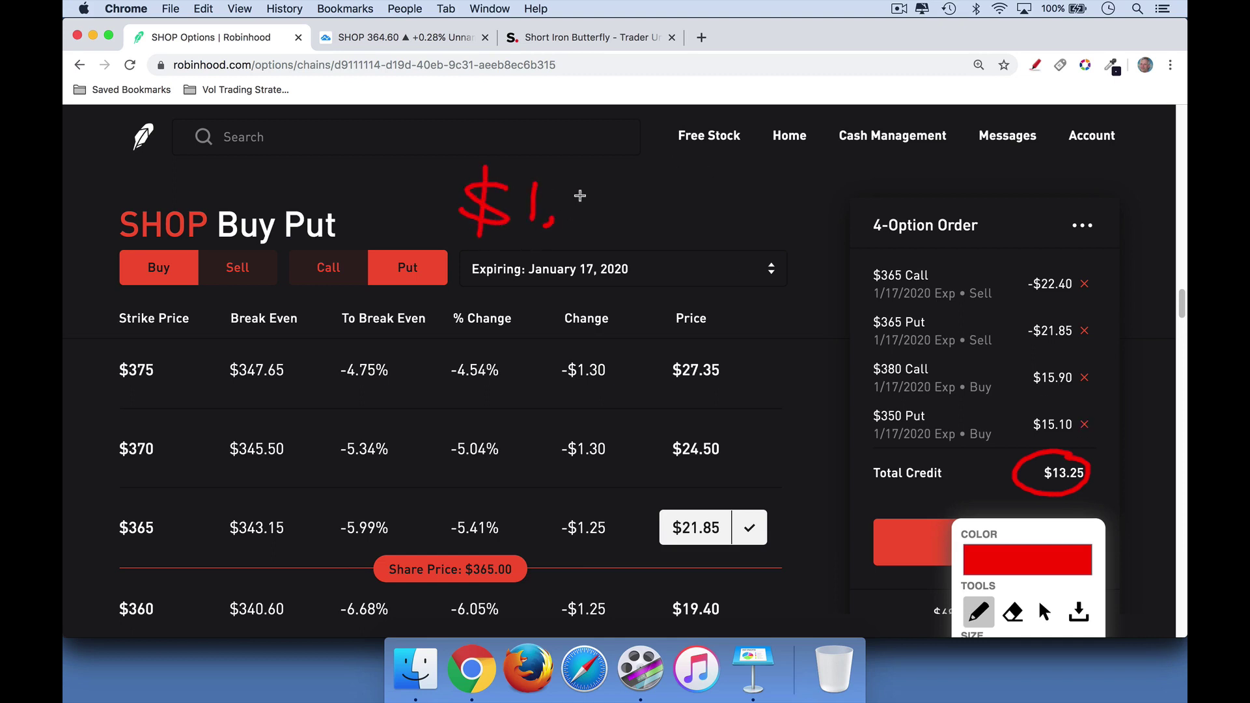
{"action": "mouse_move", "coordinate": [573, 188]}
{"action": "left_mouse_down"}
{"action": "mouse_move", "coordinate": [589, 203]}
{"action": "mouse_move", "coordinate": [576, 222]}
{"action": "mouse_move", "coordinate": [660, 225]}
{"action": "mouse_move", "coordinate": [692, 212]}
{"action": "mouse_move", "coordinate": [675, 220]}
{"action": "mouse_move", "coordinate": [691, 189]}
{"action": "left_mouse_up"}
{"action": "left_click_drag", "start_coordinate": [530, 243], "coordinate": [692, 243]}
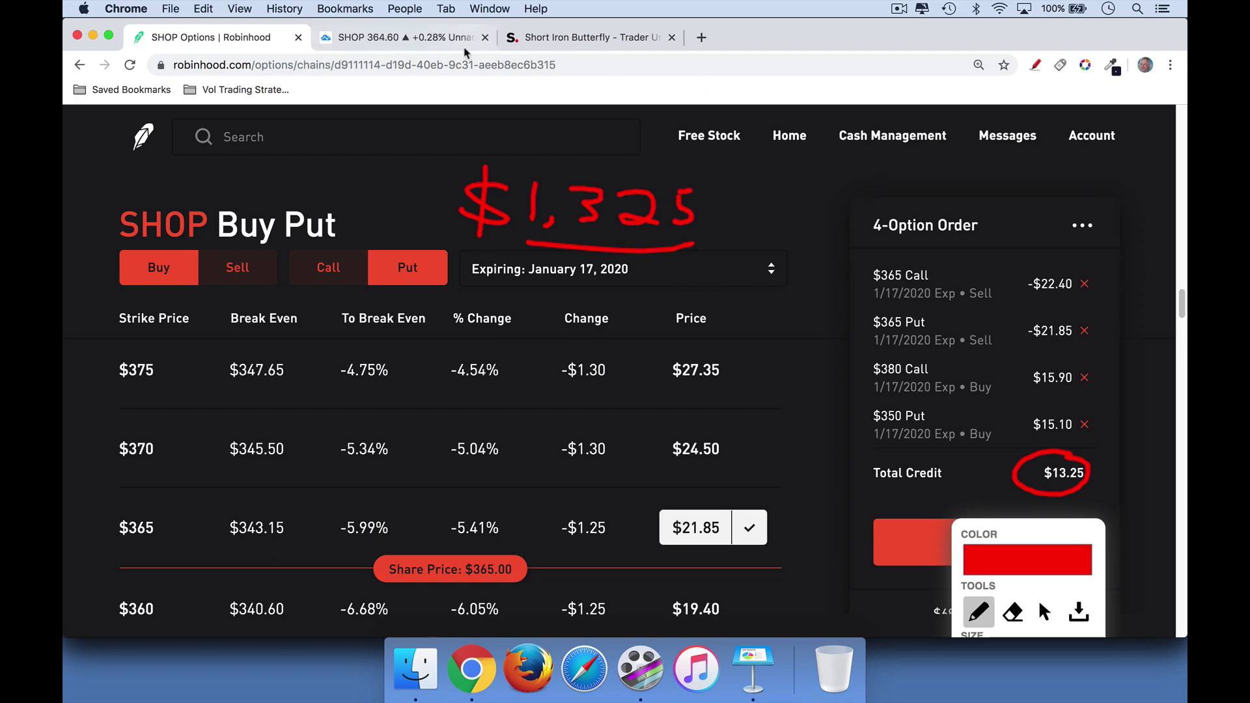
{"action": "left_click", "coordinate": [442, 43]}
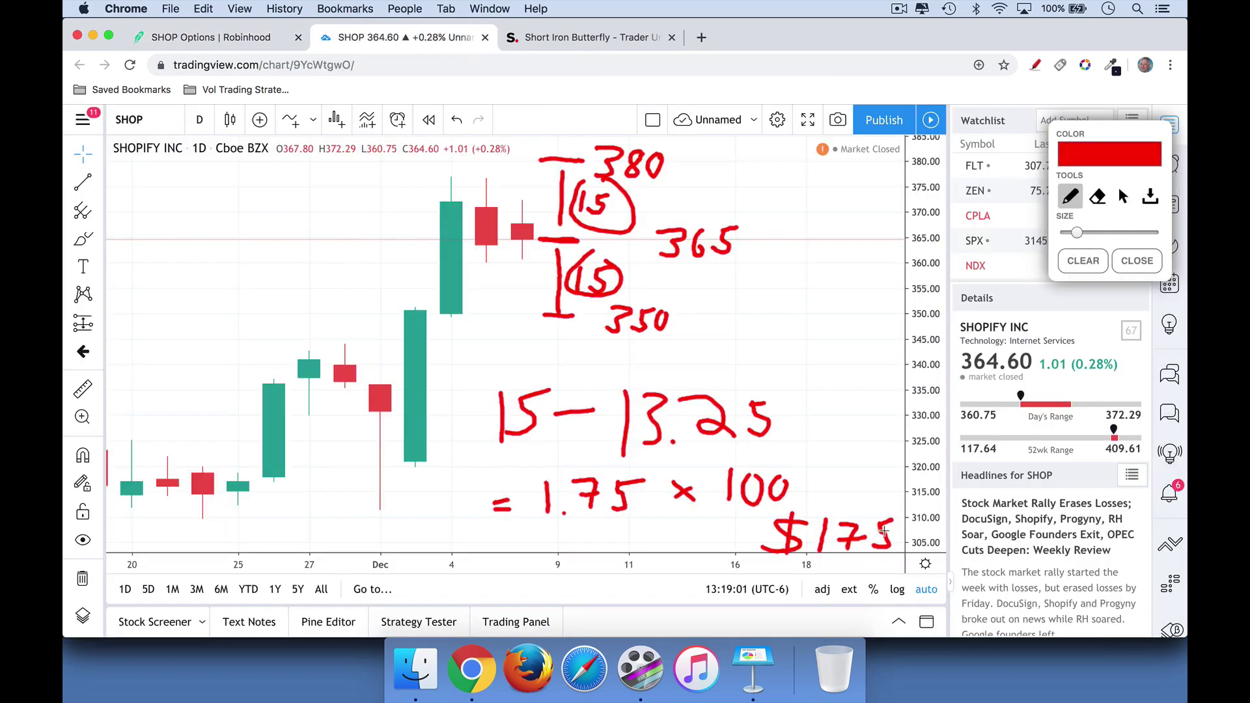
Circle the handwritten $175 and draw a curved bracket beside both the upper and lower spreads on the SHOP chart
{"action": "mouse_move", "coordinate": [871, 492]}
{"action": "left_mouse_down"}
{"action": "mouse_move", "coordinate": [785, 495]}
{"action": "mouse_move", "coordinate": [891, 573]}
{"action": "mouse_move", "coordinate": [872, 488]}
{"action": "left_mouse_up"}
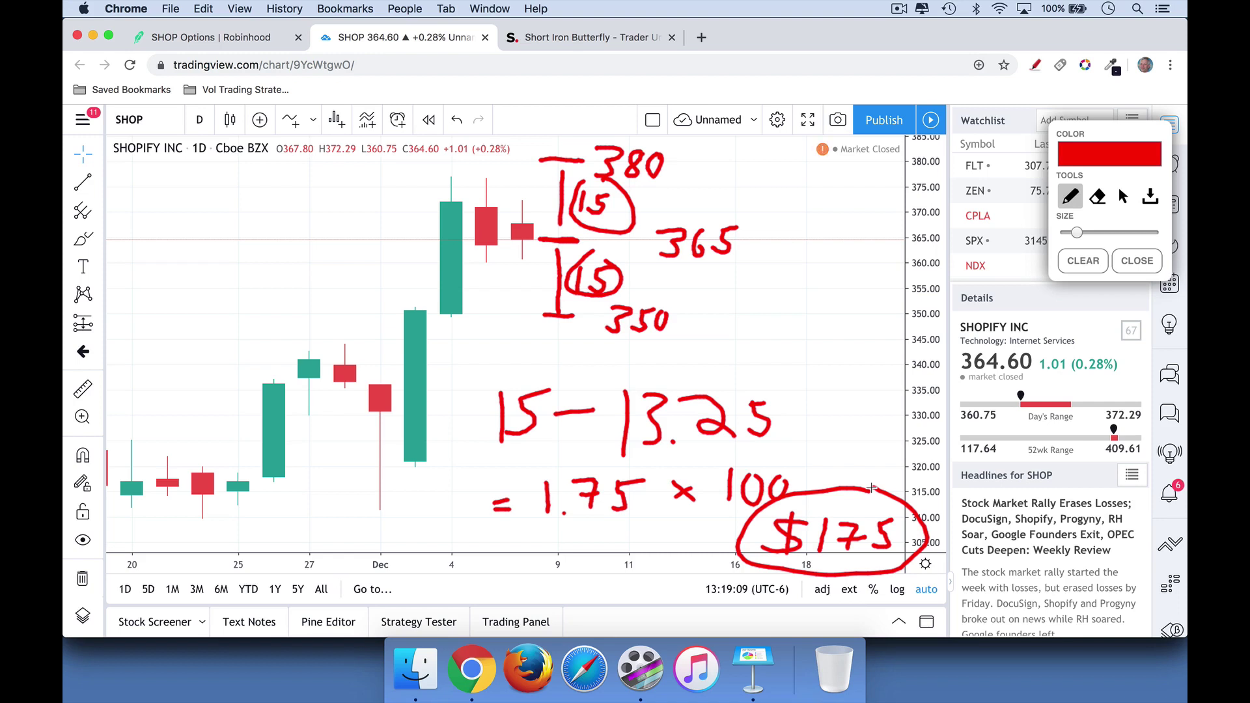
{"action": "mouse_move", "coordinate": [692, 153]}
{"action": "left_mouse_down"}
{"action": "mouse_move", "coordinate": [709, 196]}
{"action": "mouse_move", "coordinate": [690, 213]}
{"action": "left_mouse_up"}
{"action": "left_click_drag", "start_coordinate": [680, 268], "coordinate": [690, 306]}
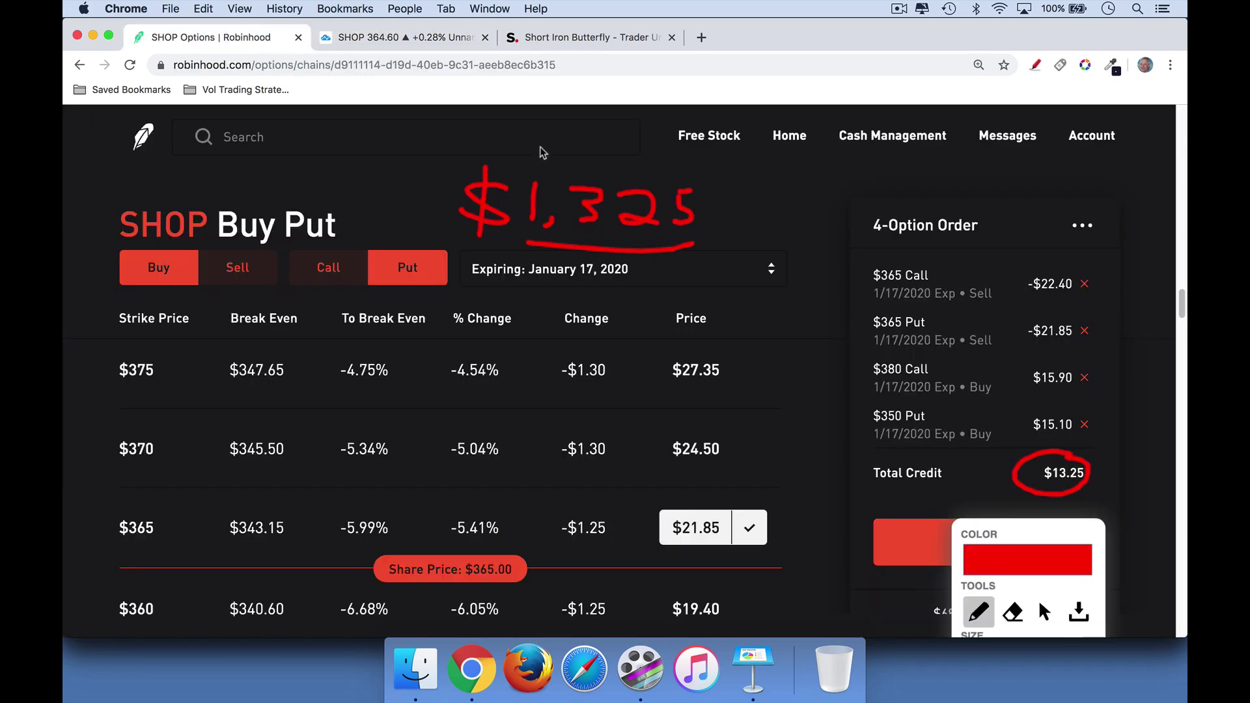
In the Robinhood order, underline the $380 Call and $350 Put legs and their $15.90 and $15.10 prices
{"action": "left_click", "coordinate": [209, 37]}
{"action": "left_click_drag", "start_coordinate": [1017, 401], "coordinate": [1074, 391]}
{"action": "left_click_drag", "start_coordinate": [1037, 440], "coordinate": [1064, 438]}
{"action": "left_click_drag", "start_coordinate": [883, 378], "coordinate": [936, 377]}
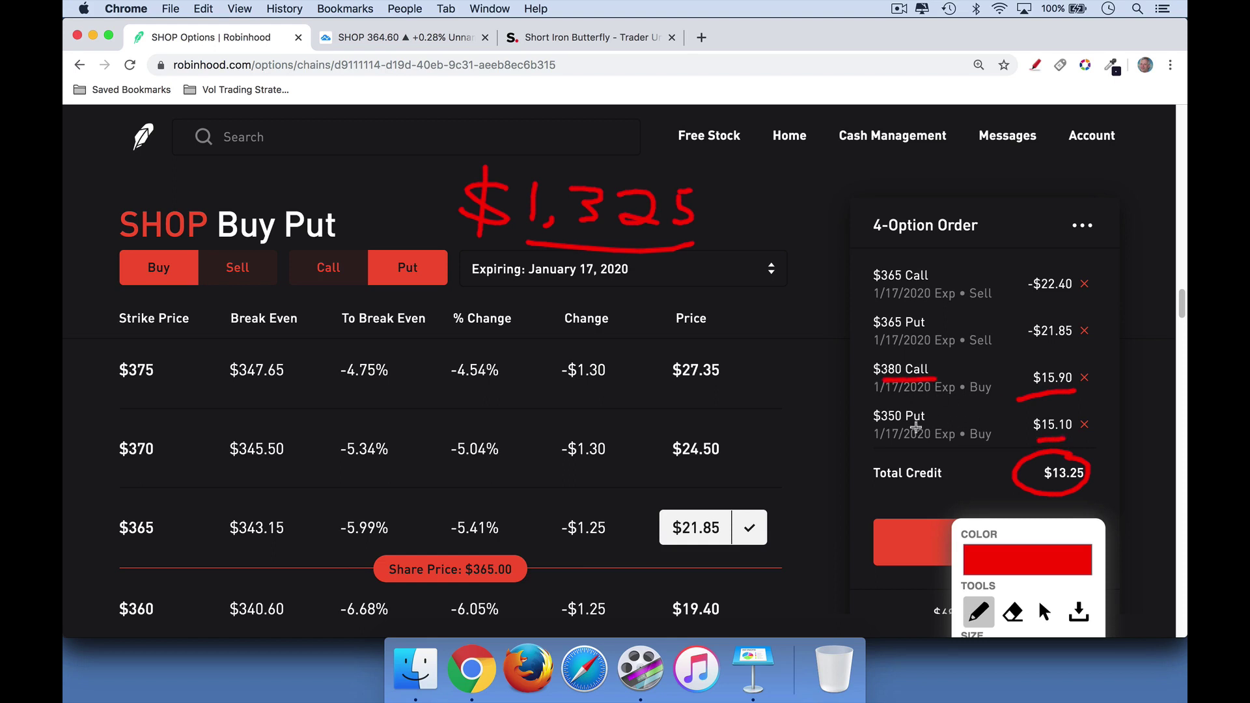
{"action": "left_click_drag", "start_coordinate": [886, 430], "coordinate": [940, 427]}
Draw downward arrows beside the two long option prices and an upward stroke beside the Total Credit
{"action": "mouse_move", "coordinate": [1017, 367]}
{"action": "left_mouse_down"}
{"action": "mouse_move", "coordinate": [1019, 389]}
{"action": "mouse_move", "coordinate": [1026, 381]}
{"action": "left_mouse_up"}
{"action": "mouse_move", "coordinate": [1018, 414]}
{"action": "left_mouse_down"}
{"action": "mouse_move", "coordinate": [1019, 441]}
{"action": "mouse_move", "coordinate": [1010, 427]}
{"action": "left_mouse_up"}
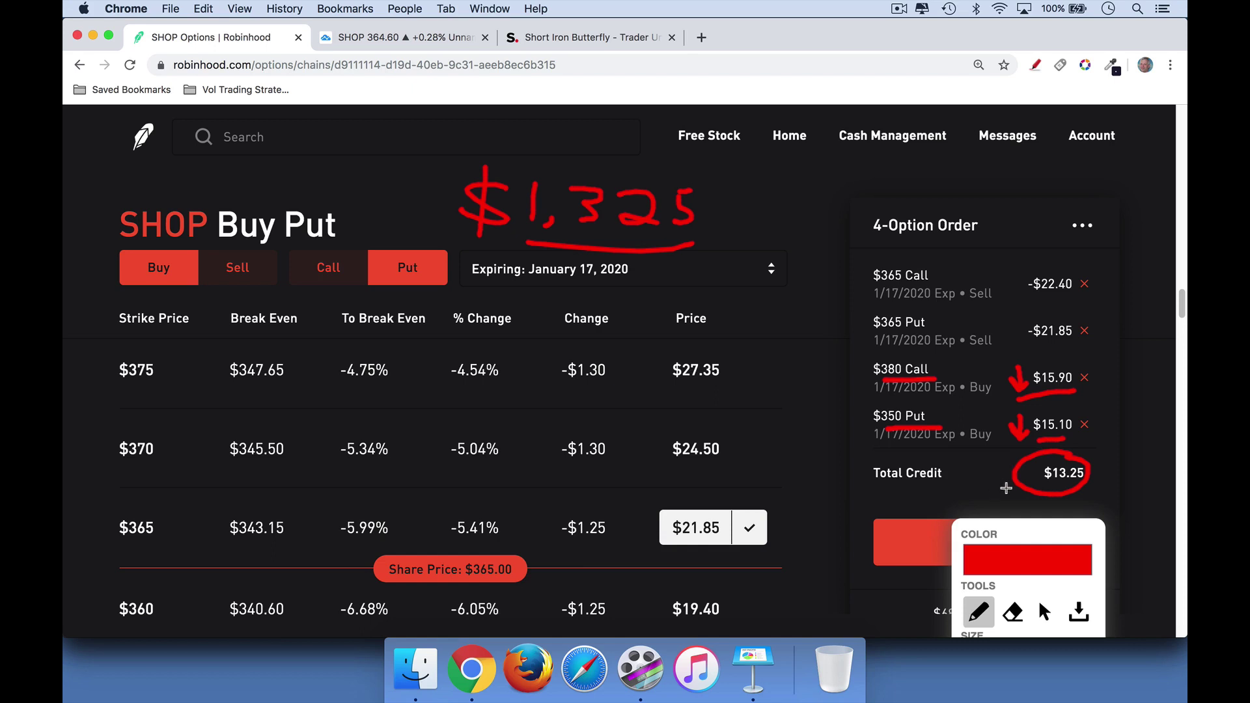
{"action": "mouse_move", "coordinate": [1003, 494]}
{"action": "left_mouse_down"}
{"action": "mouse_move", "coordinate": [997, 455]}
{"action": "mouse_move", "coordinate": [1006, 464]}
{"action": "left_mouse_up"}
Clear all annotations from the SHOP chart and draw short horizontal lines at about 365 and about 326
{"action": "key", "text": "ctrl+Tab"}
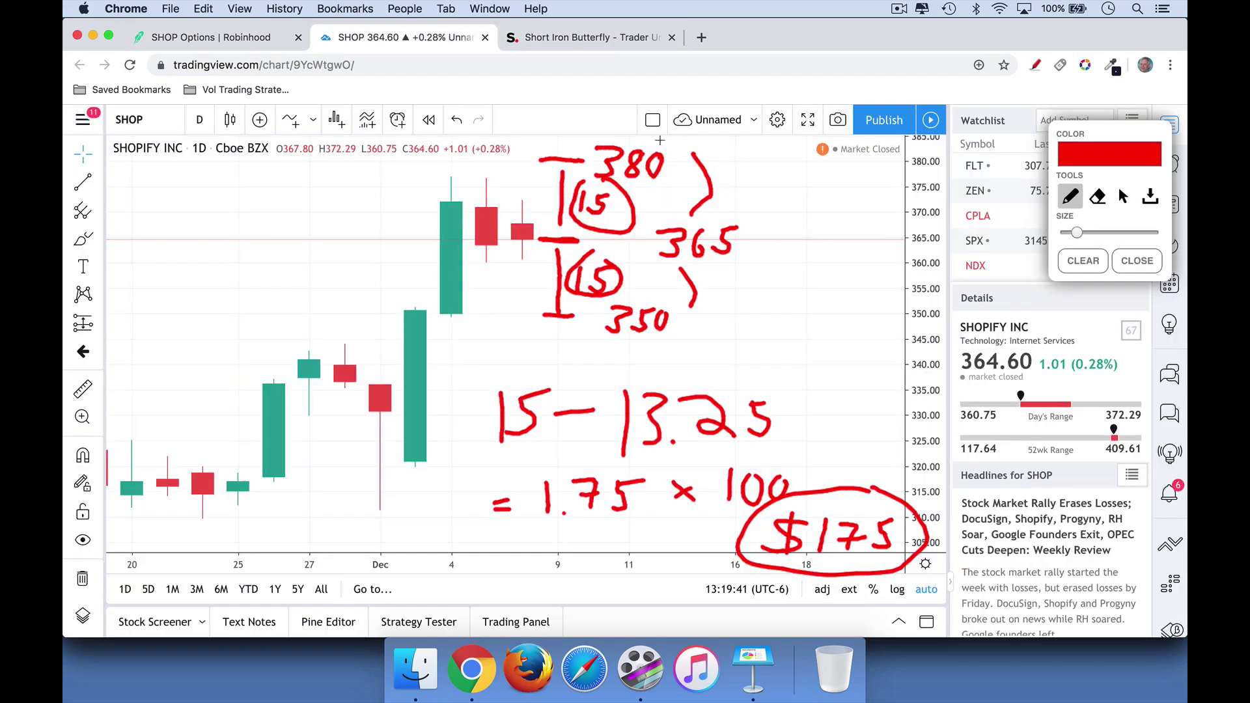
{"action": "left_click", "coordinate": [1093, 266]}
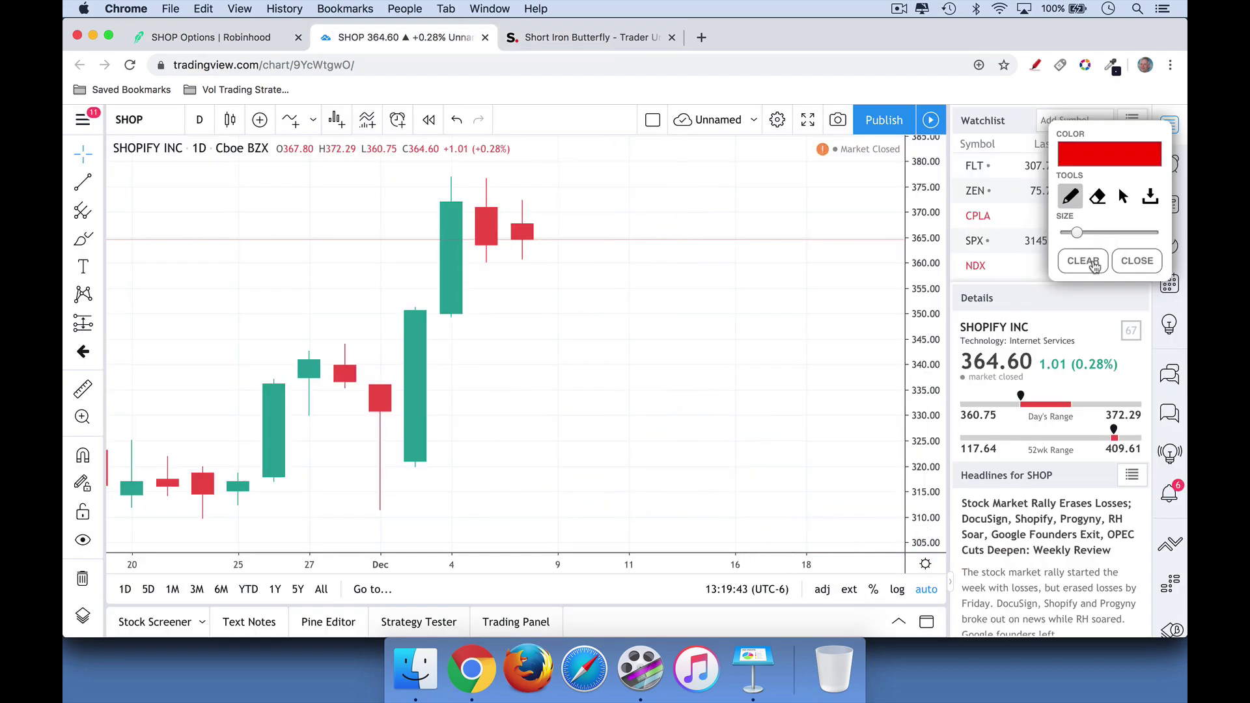
{"action": "left_click_drag", "start_coordinate": [562, 238], "coordinate": [617, 235]}
{"action": "left_click_drag", "start_coordinate": [534, 436], "coordinate": [662, 439]}
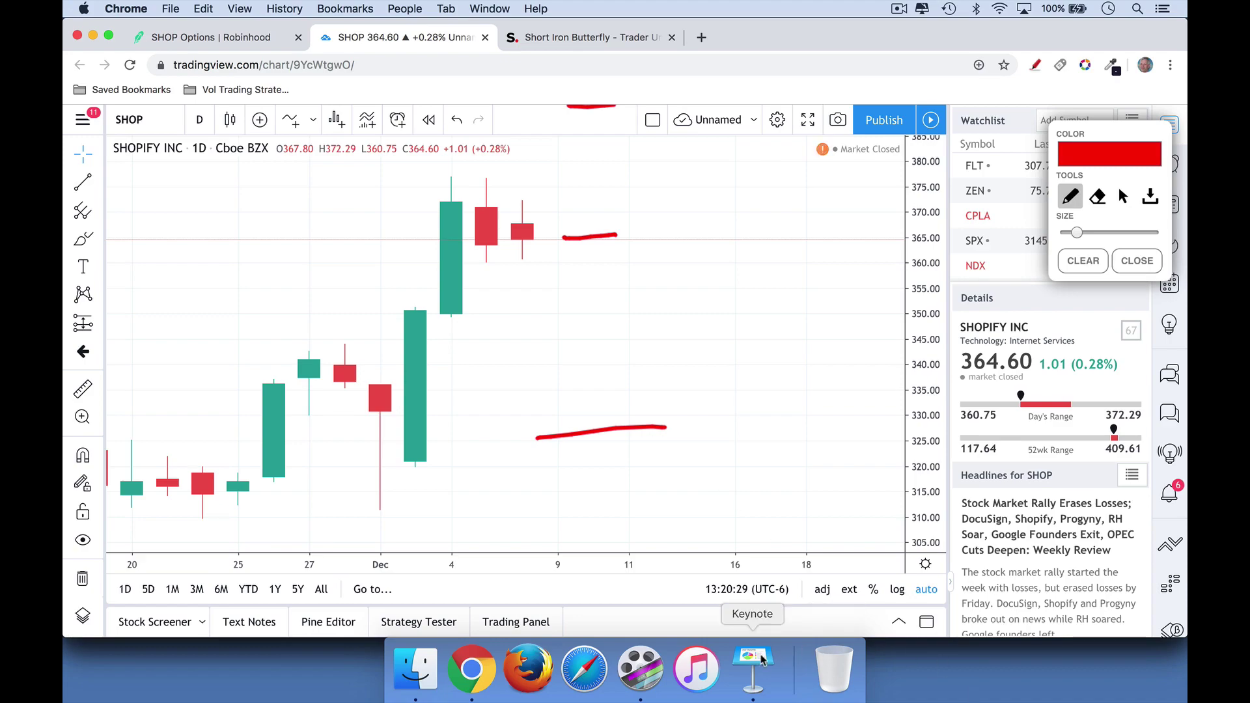
Switch to Keynote and present the slide with the max profit and max loss rules
{"action": "key", "text": "super+Tab"}
{"action": "left_click", "coordinate": [330, 47]}
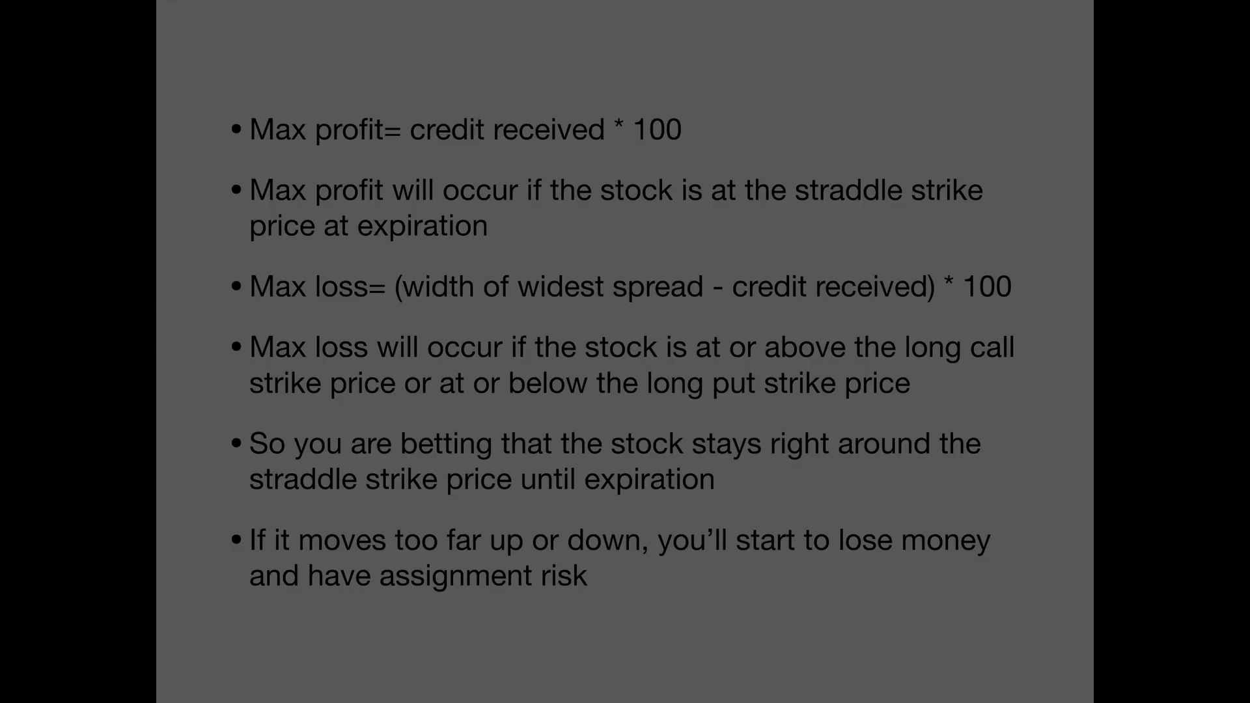